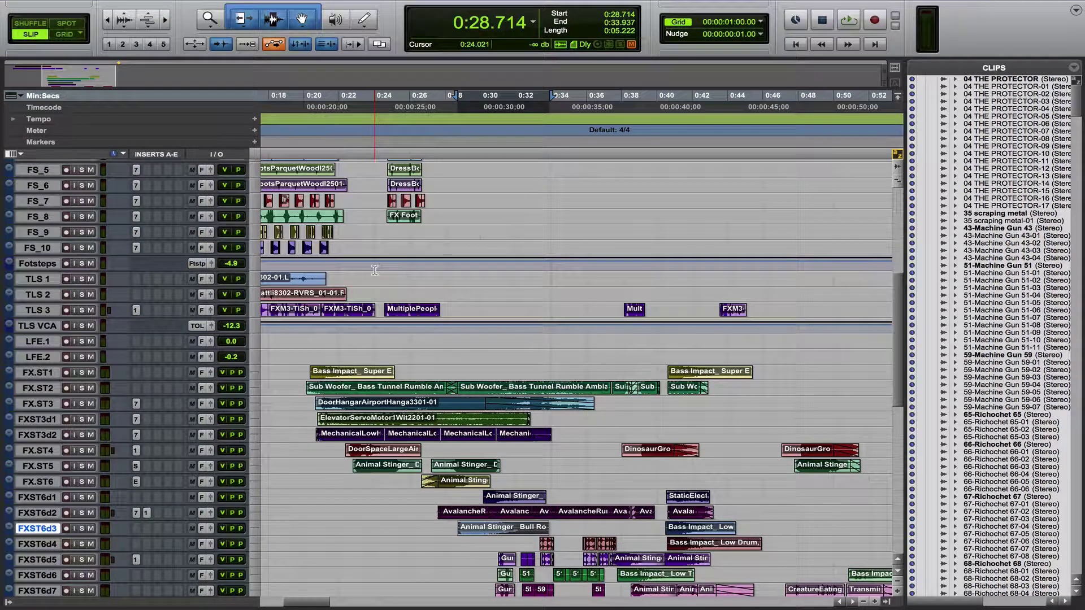
# Step: Switch the main counter's time format from minutes:seconds to Timecode
pyautogui.click(533, 24)
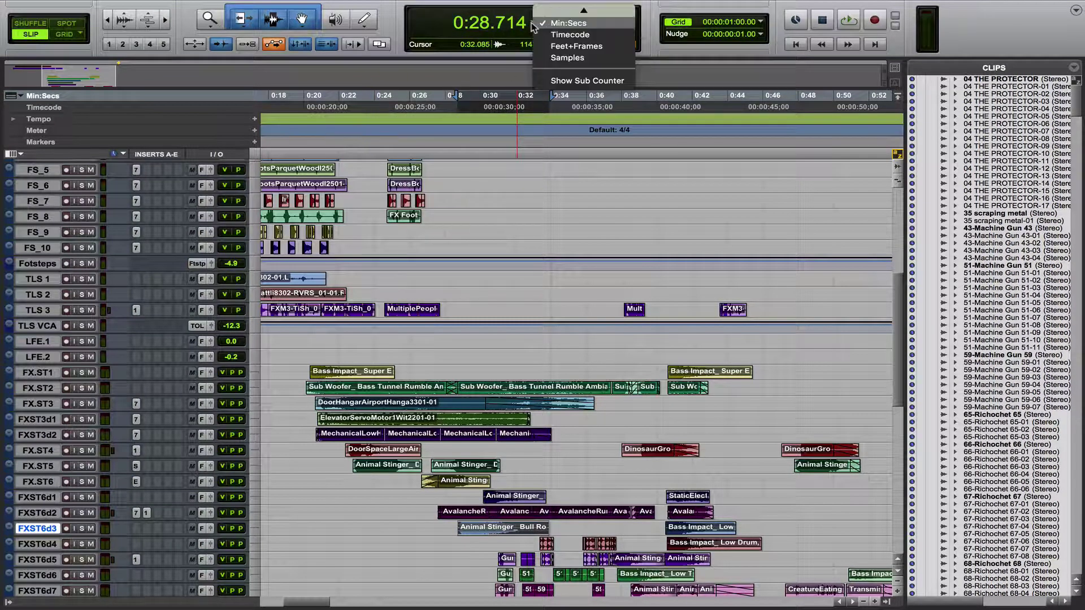
pyautogui.click(569, 37)
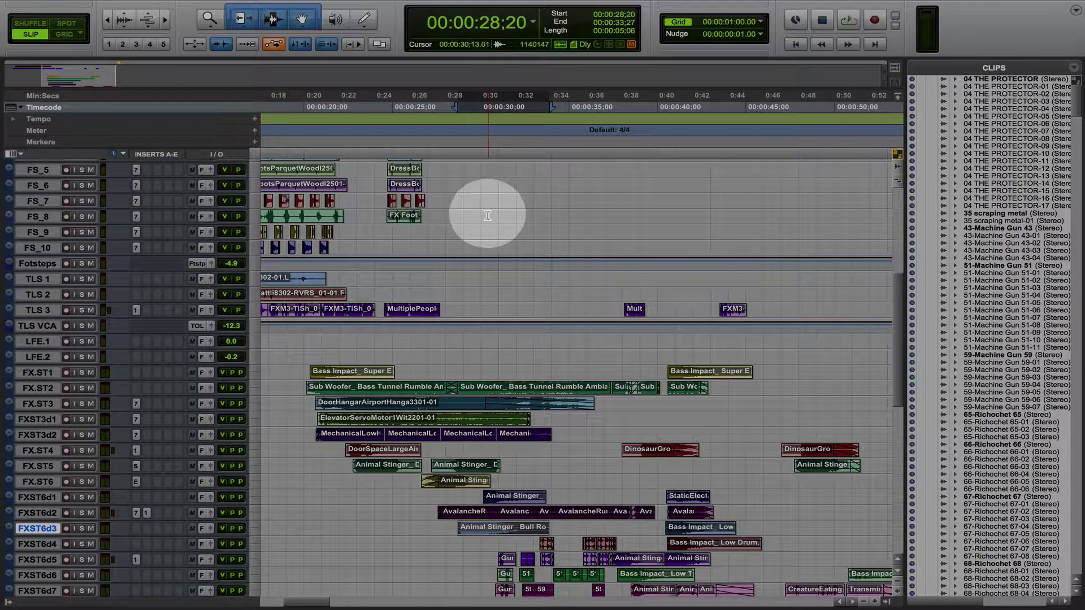
pyautogui.click(487, 216)
pyautogui.scroll(-2, 487, 216)
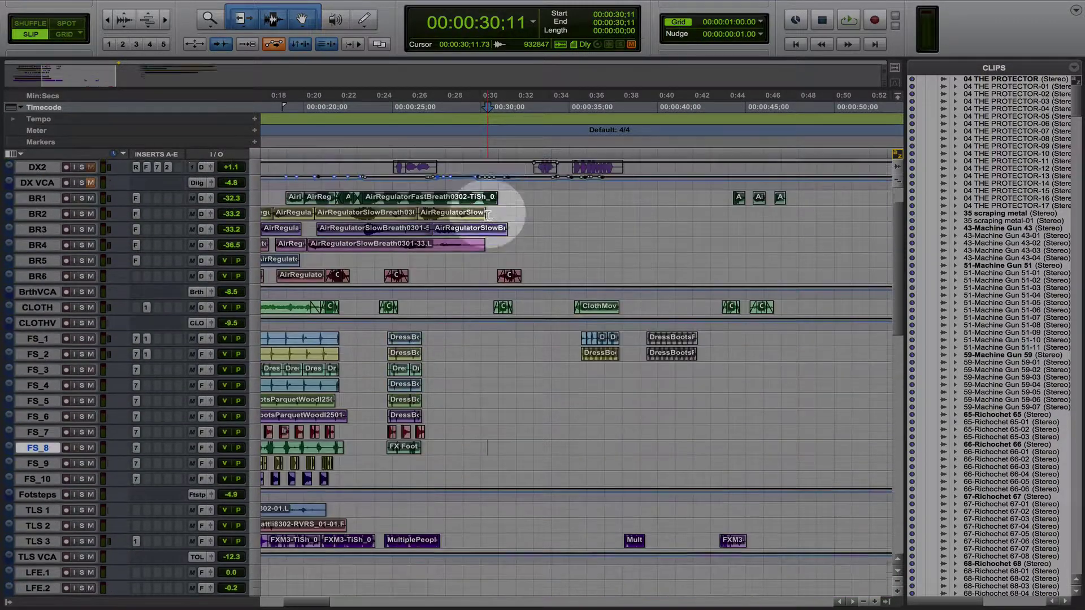
pyautogui.scroll(-7, 487, 215)
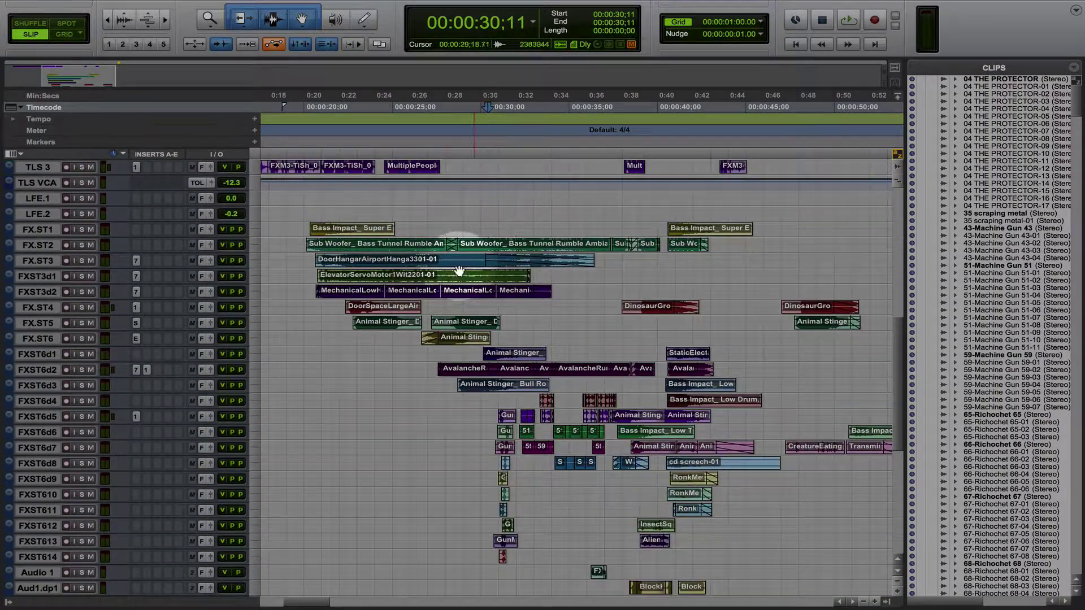
pyautogui.click(358, 347)
pyautogui.scroll(-20, 309, 315)
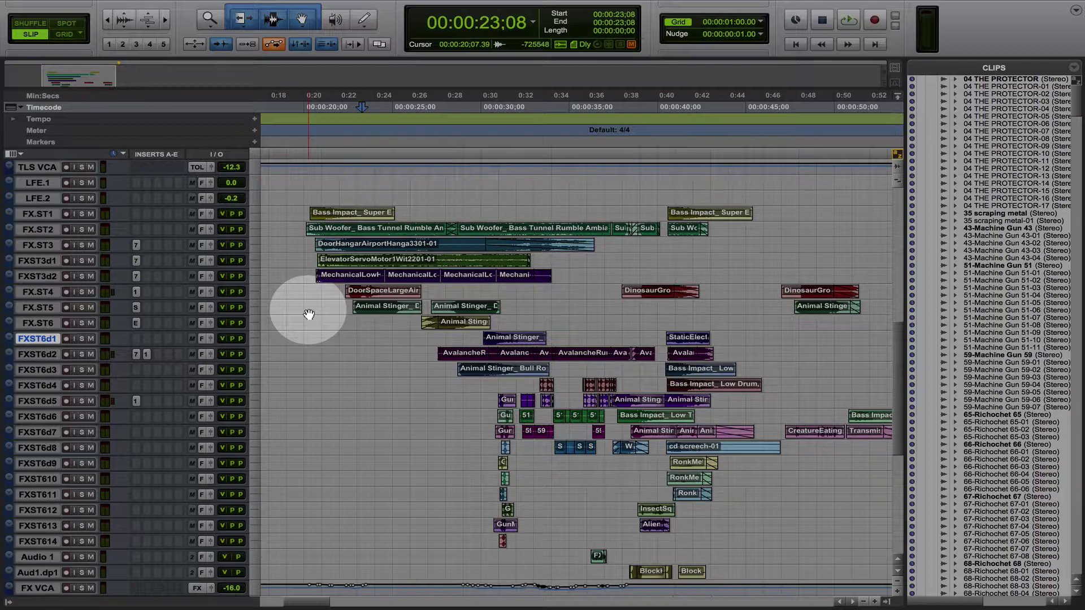
pyautogui.scroll(20, 309, 315)
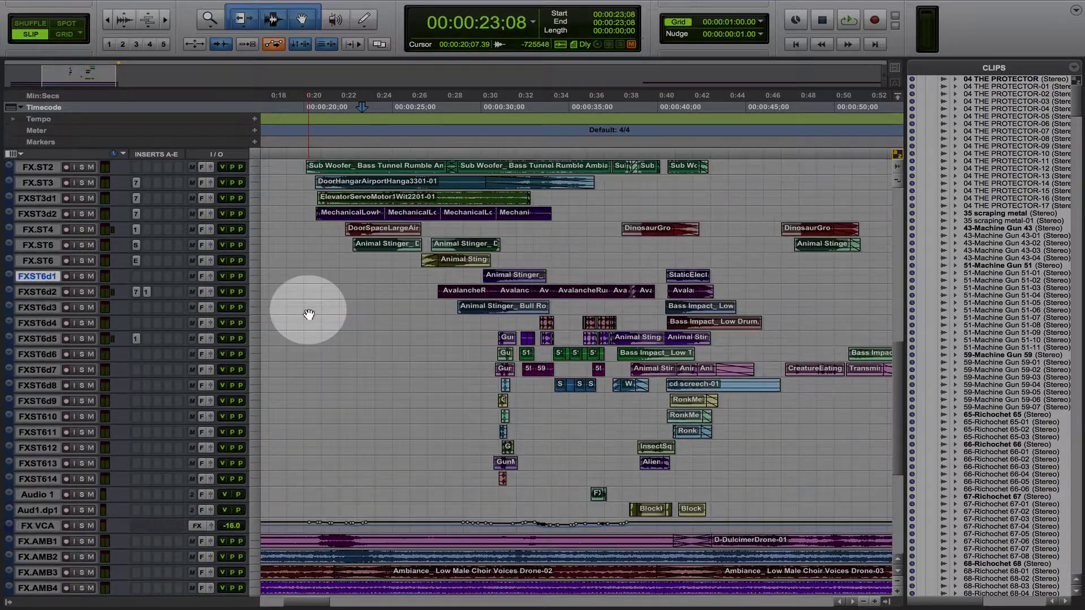
pyautogui.scroll(-20, 309, 315)
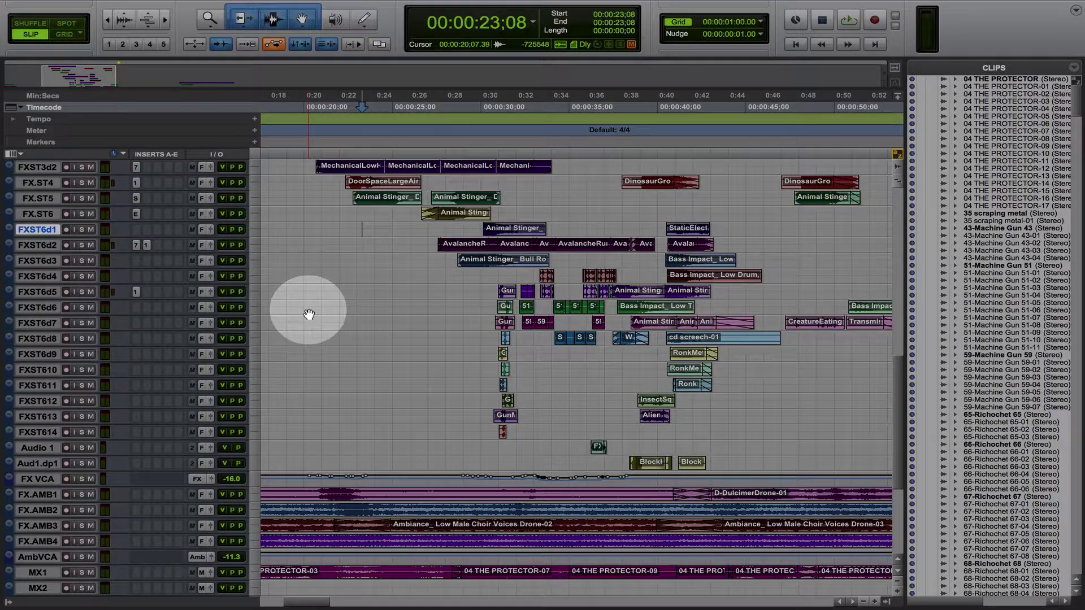
pyautogui.scroll(-13, 308, 315)
pyautogui.scroll(13, 309, 315)
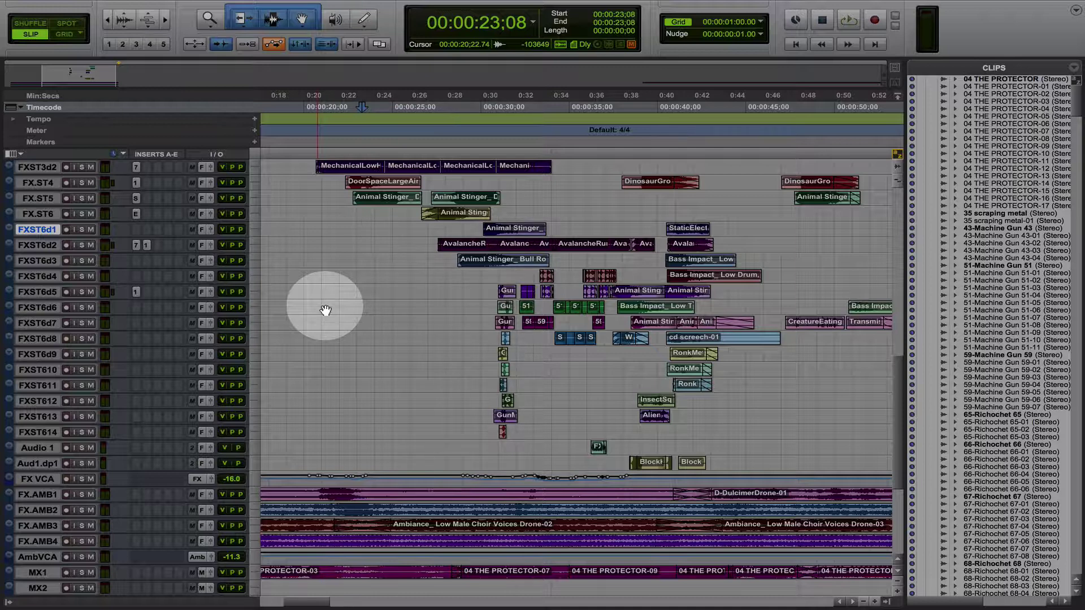
pyautogui.scroll(15, 326, 310)
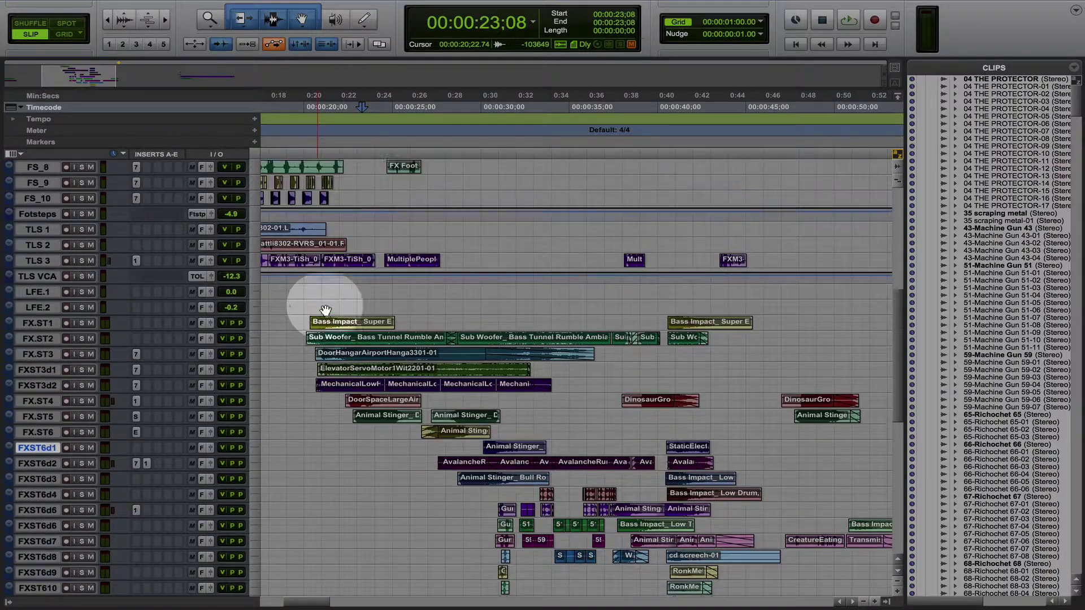
pyautogui.scroll(-2, 326, 311)
pyautogui.scroll(-11, 326, 310)
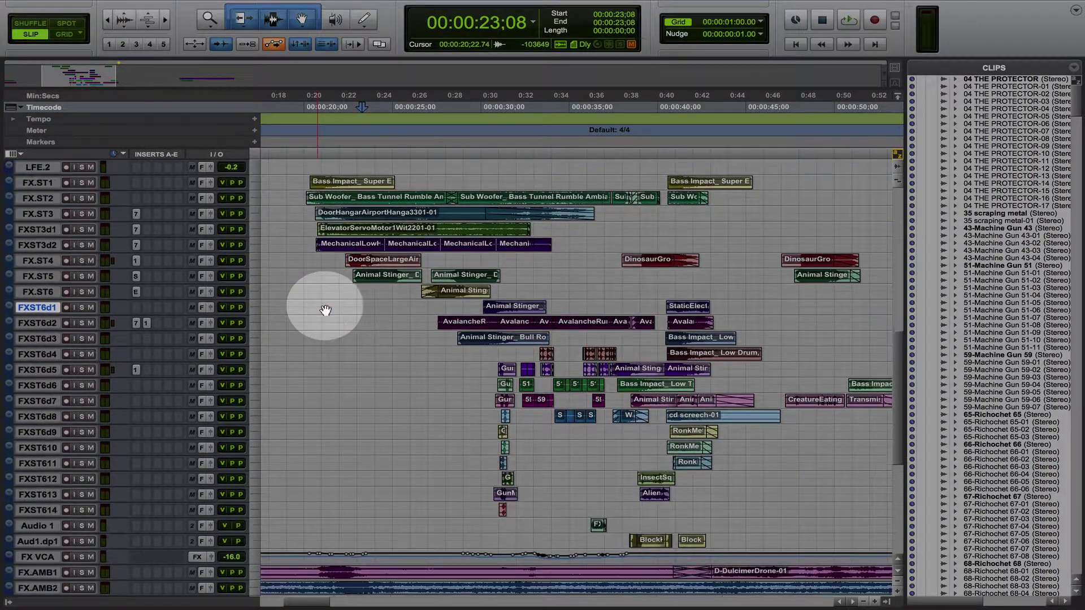
pyautogui.scroll(-5, 325, 310)
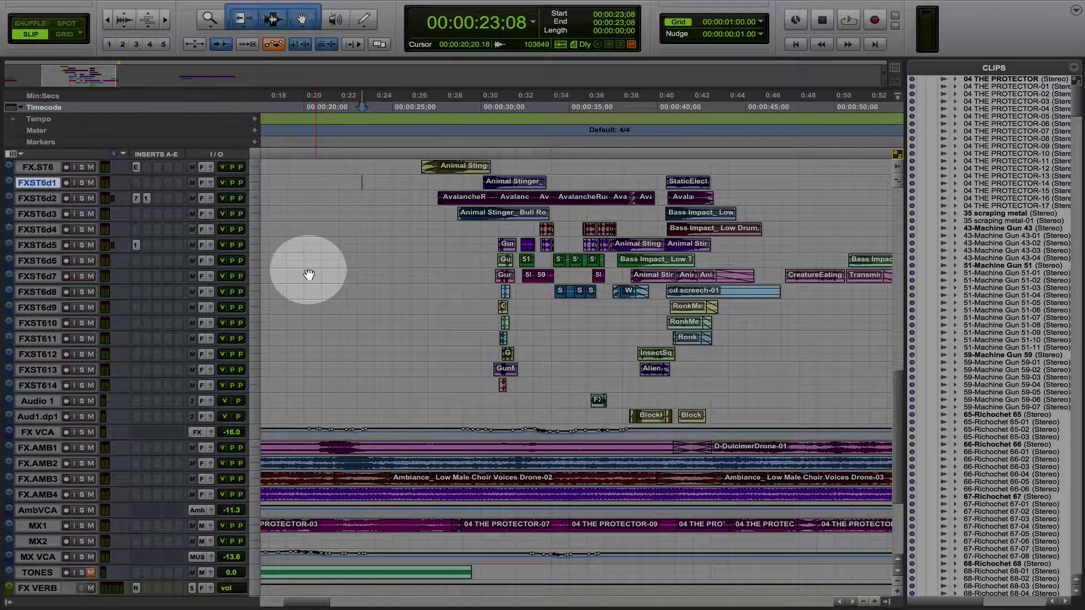
pyautogui.scroll(-10, 125, 348)
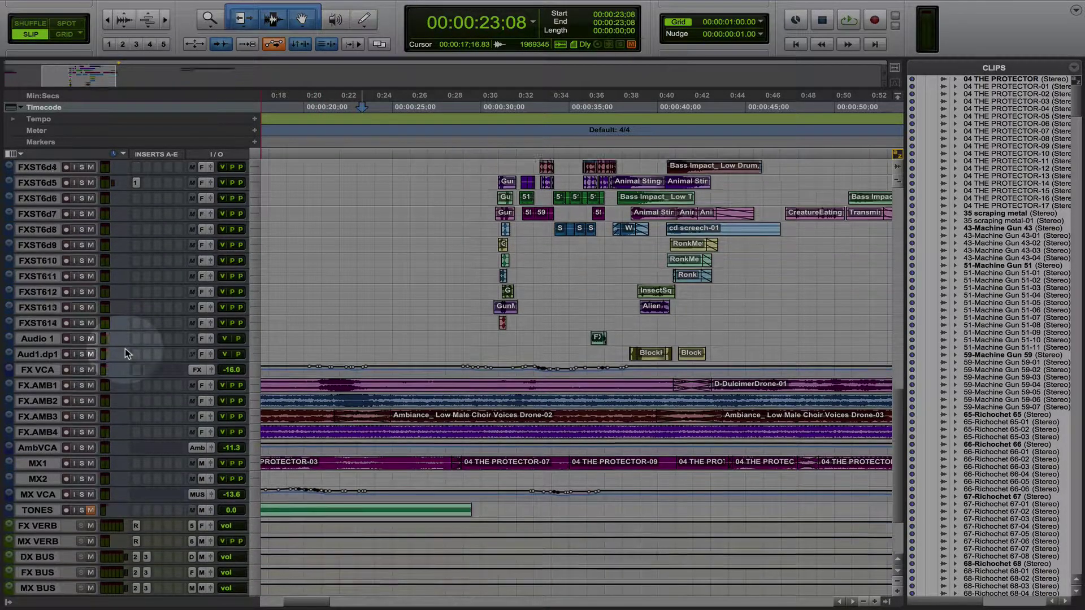
# Step: Select the track range from MX1 down to Master 1, covering MX2, MX VCA, TONES, verb, buses and ALVCAS
pyautogui.click(38, 366)
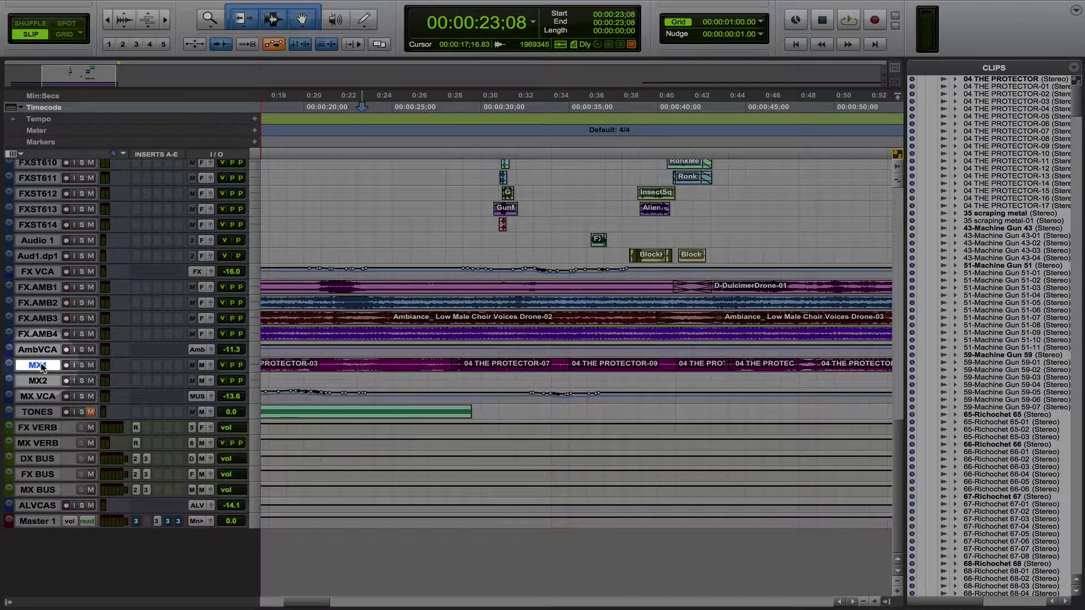
pyautogui.keyDown('shift'); pyautogui.click(38, 390); pyautogui.keyUp('shift')
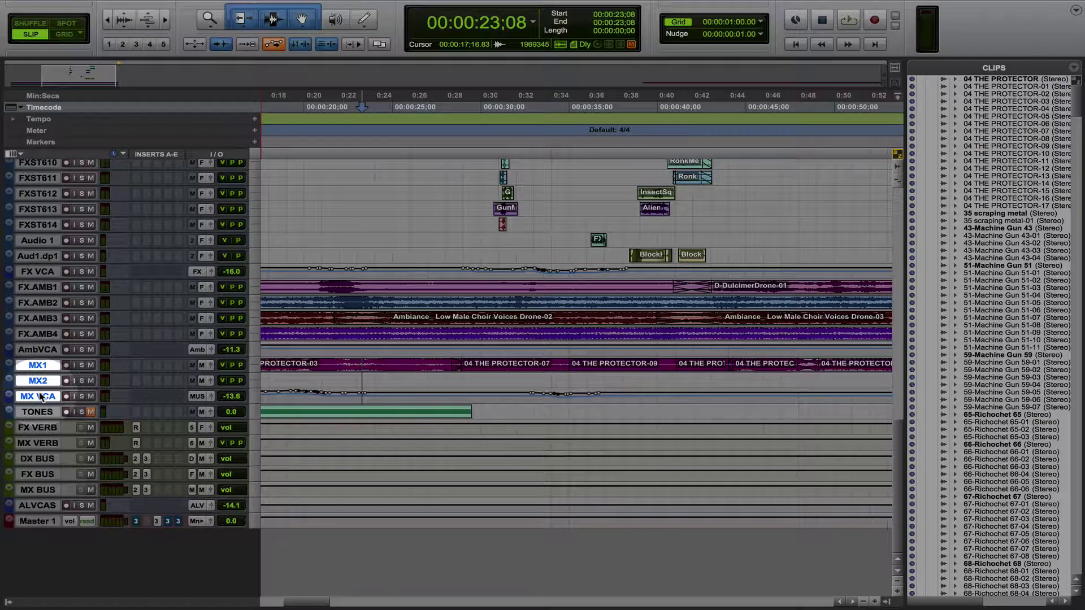
pyautogui.keyDown('shift'); pyautogui.click(37, 521); pyautogui.keyUp('shift')
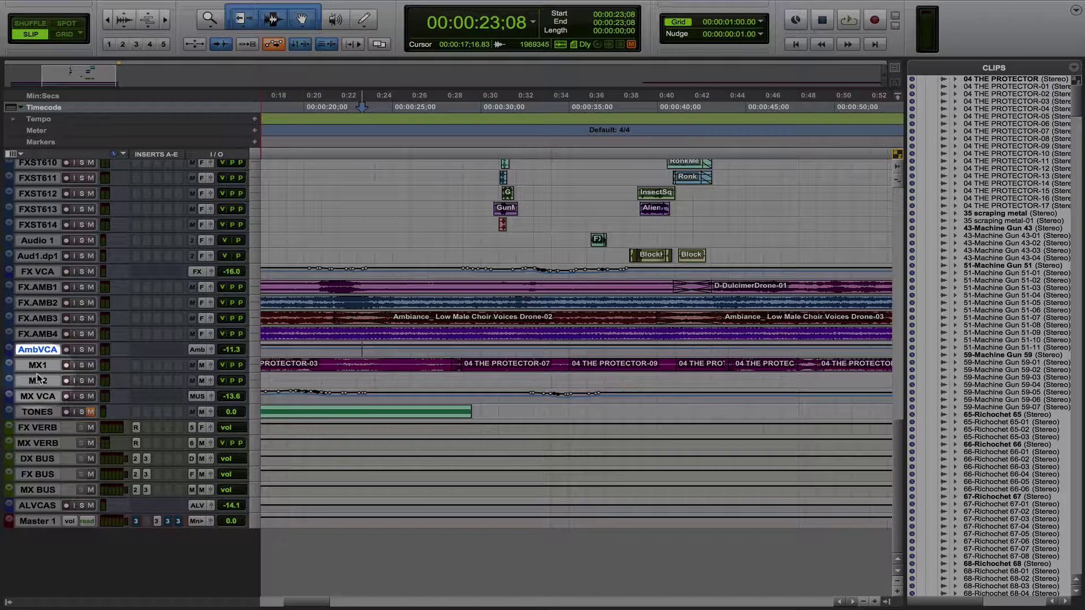
pyautogui.click(37, 365)
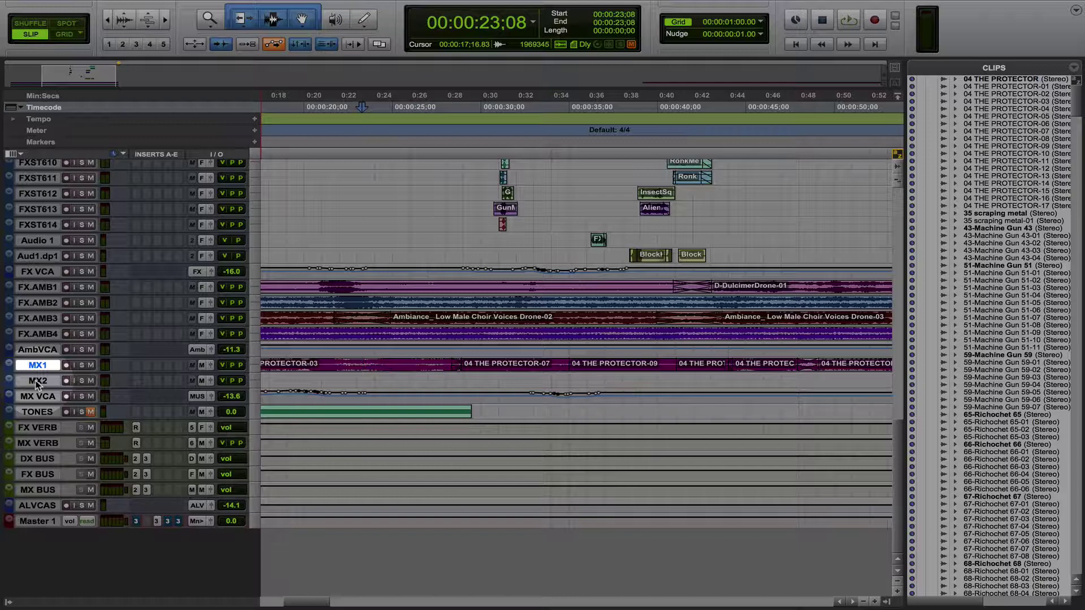
pyautogui.keyDown('shift'); pyautogui.click(37, 381); pyautogui.keyUp('shift')
pyautogui.keyDown('shift'); pyautogui.click(36, 396); pyautogui.keyUp('shift')
pyautogui.keyDown('shift'); pyautogui.click(37, 413); pyautogui.keyUp('shift')
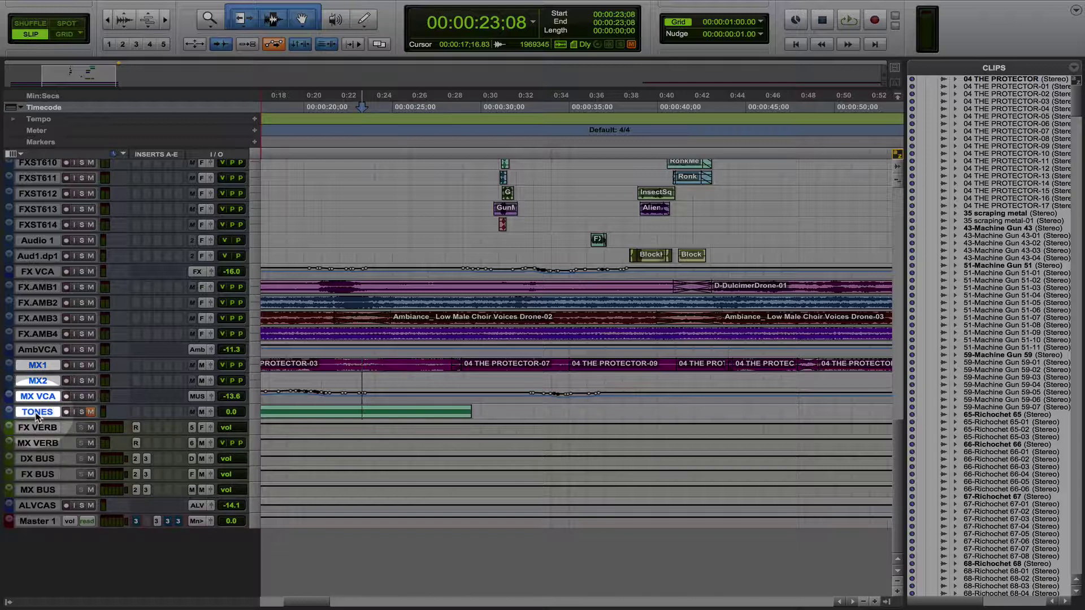
pyautogui.click(37, 350)
pyautogui.click(37, 366)
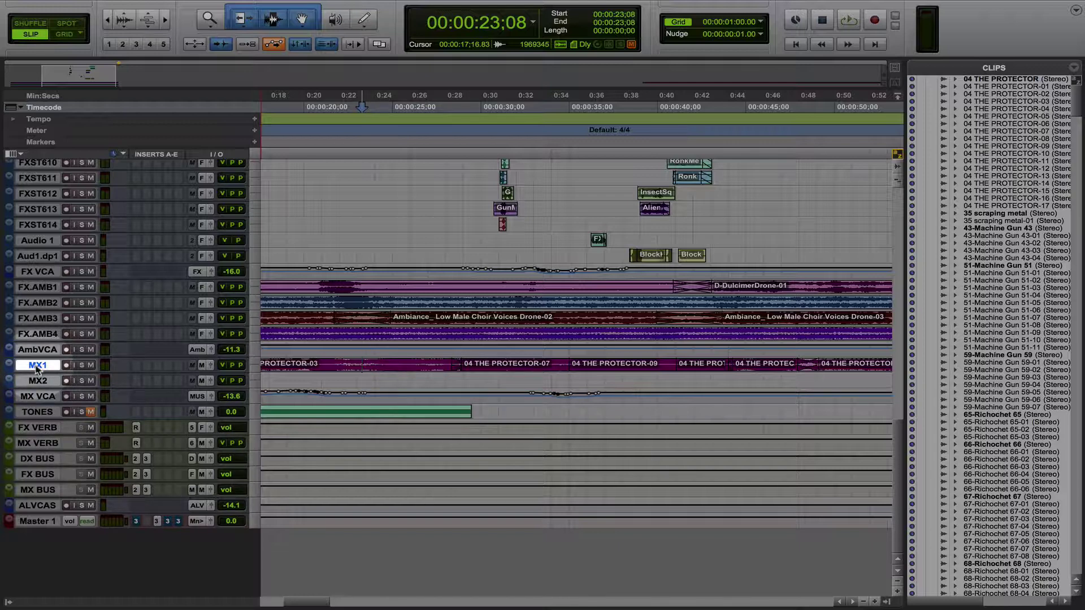
pyautogui.keyDown('shift'); pyautogui.click(45, 523); pyautogui.keyUp('shift')
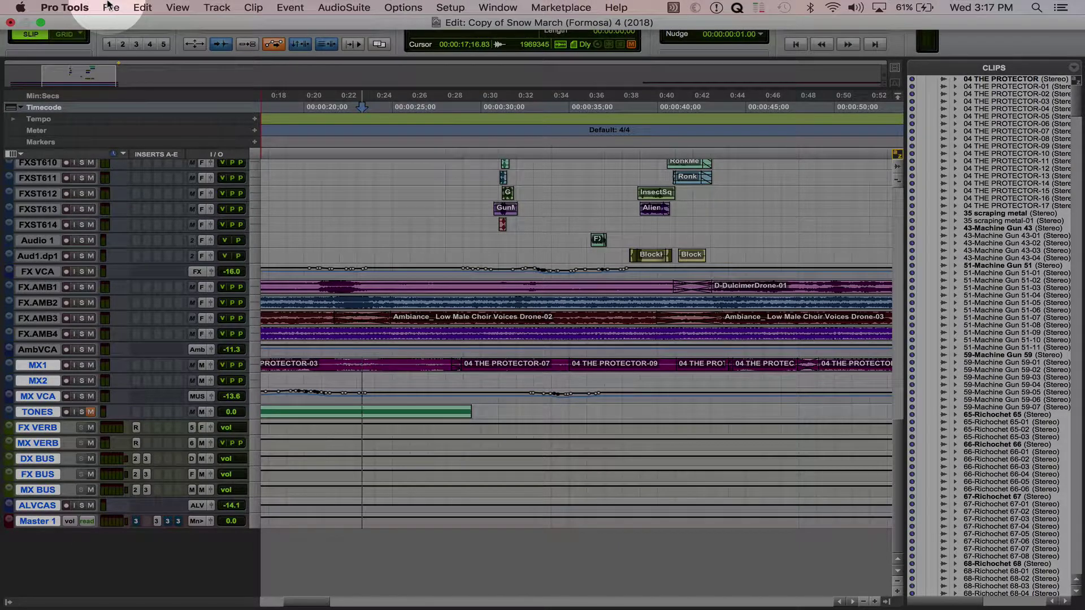
# Step: Choose File > Export > Selected Tracks as New Session to bring up Save Copy In
pyautogui.click(110, 7)
pyautogui.moveTo(165, 235)
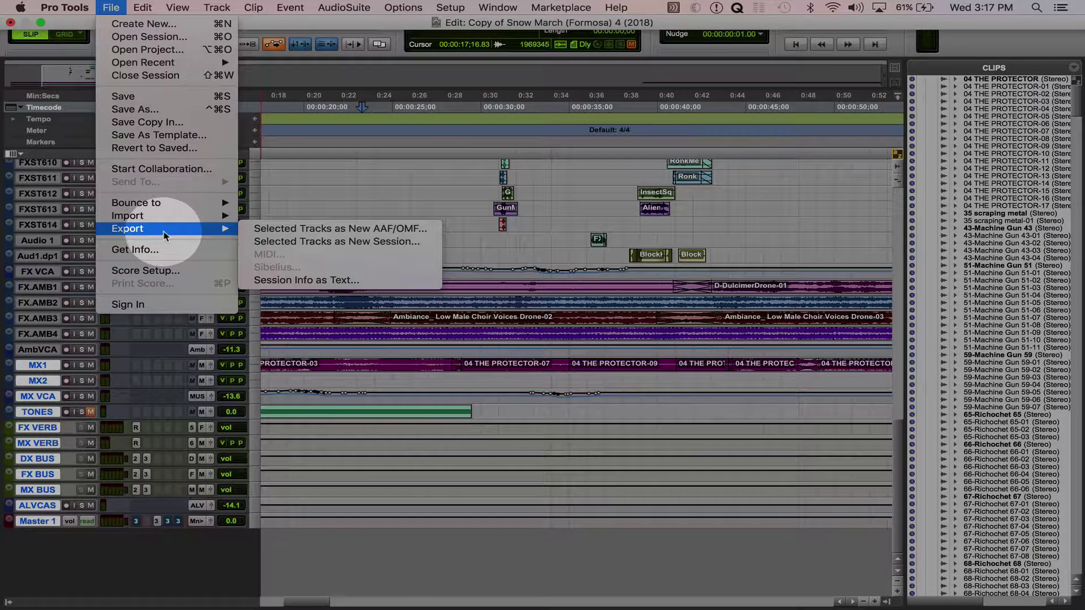
pyautogui.click(332, 243)
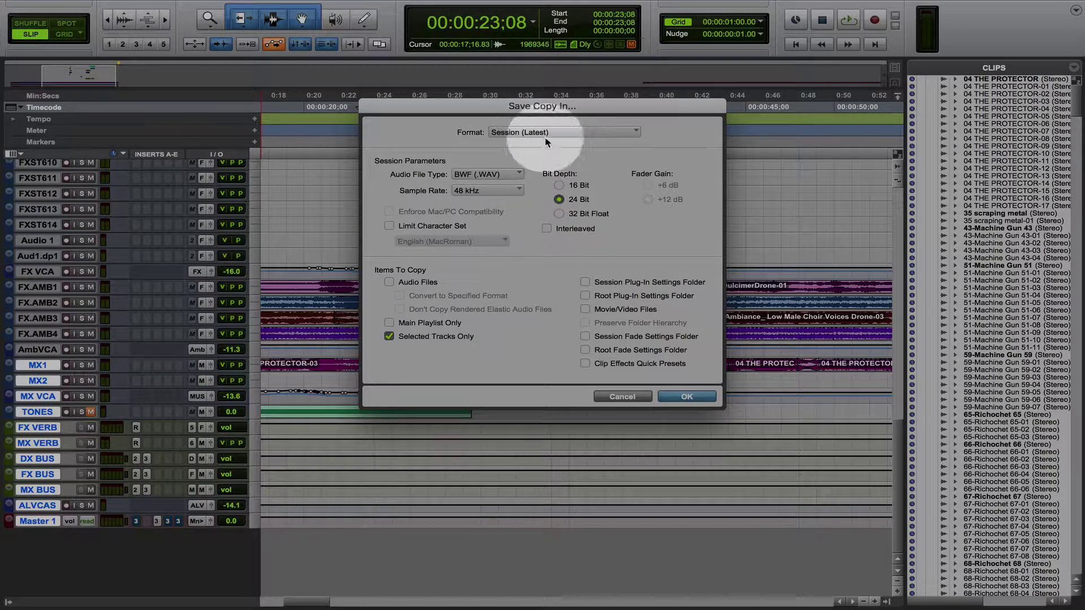
pyautogui.click(539, 138)
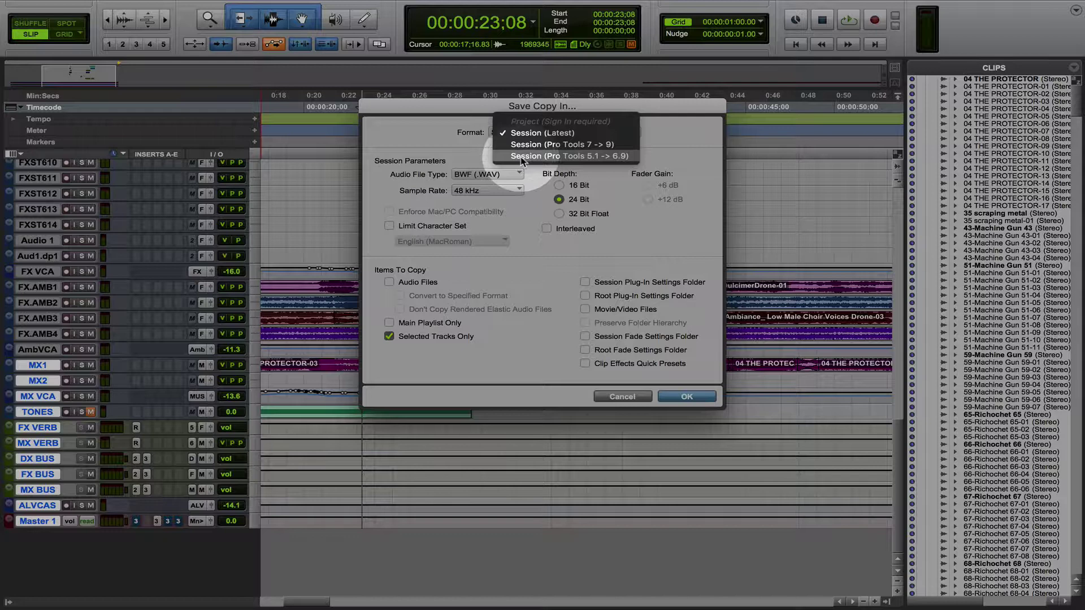
pyautogui.click(504, 166)
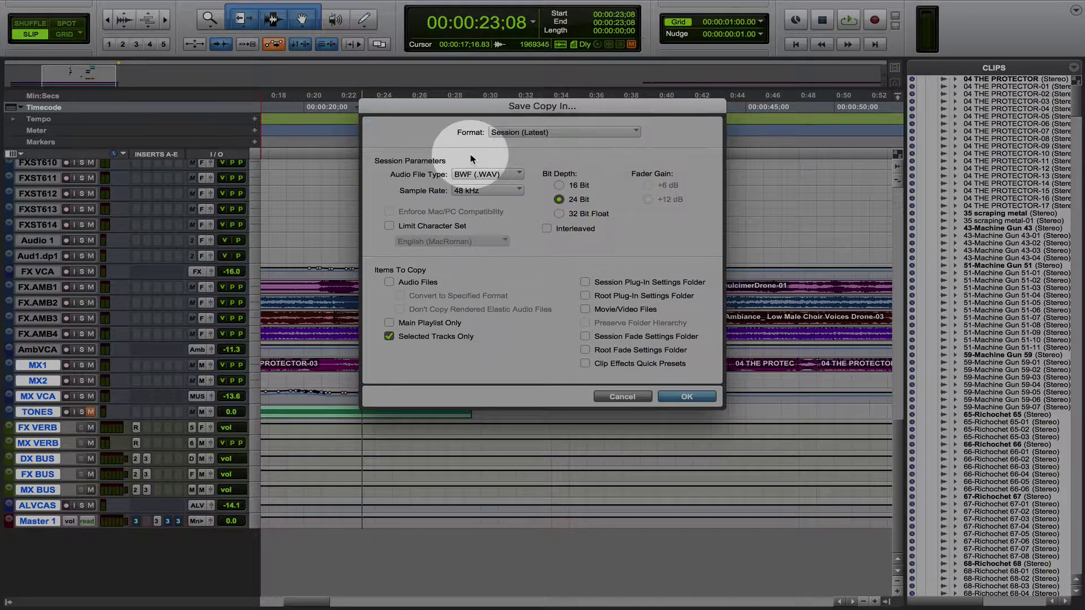
pyautogui.click(497, 175)
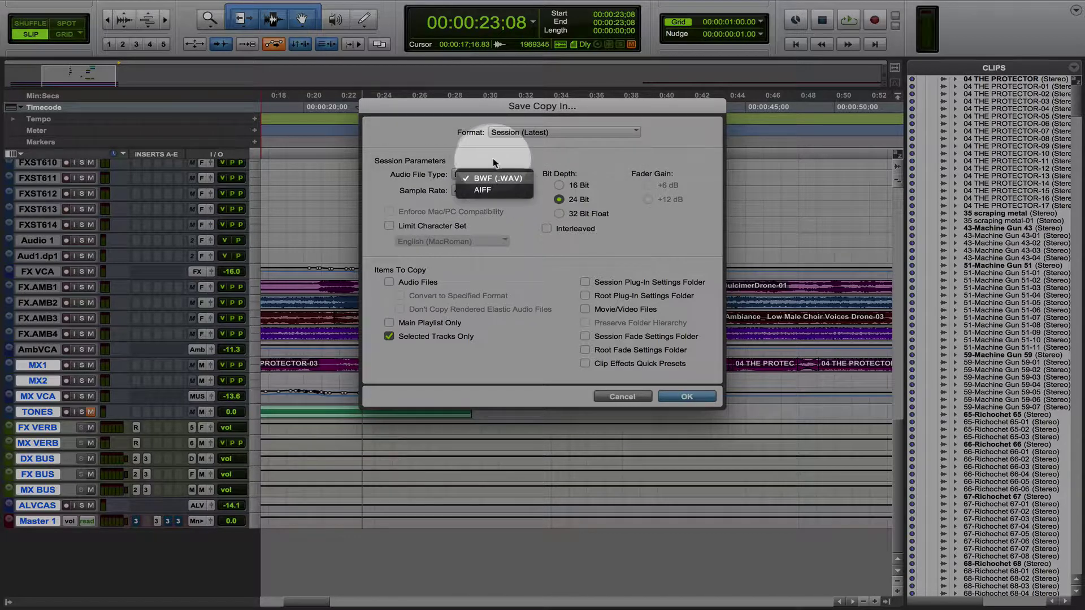
pyautogui.click(503, 177)
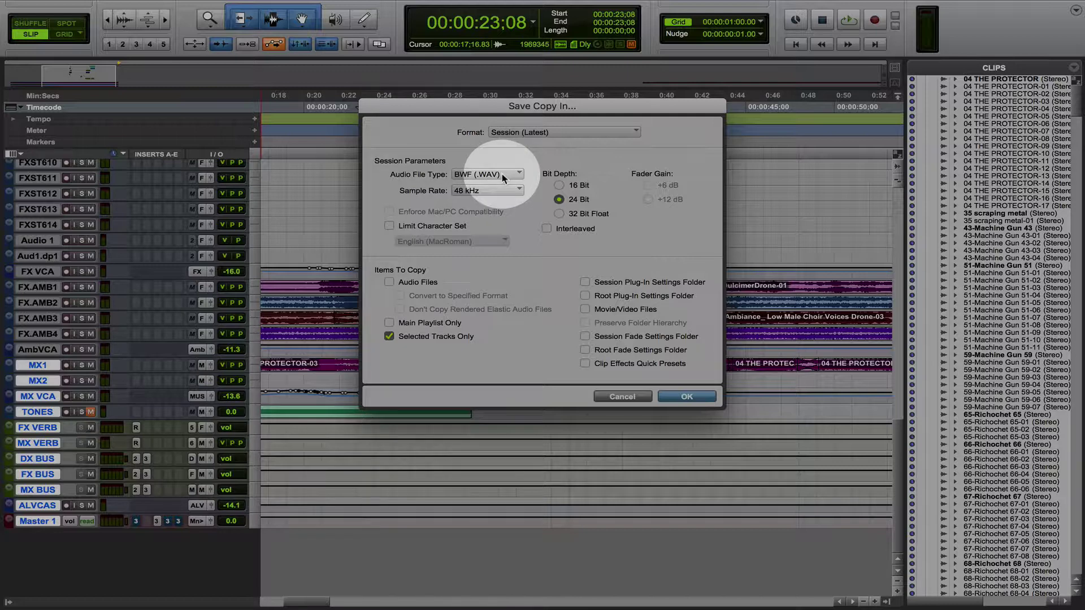
pyautogui.click(503, 178)
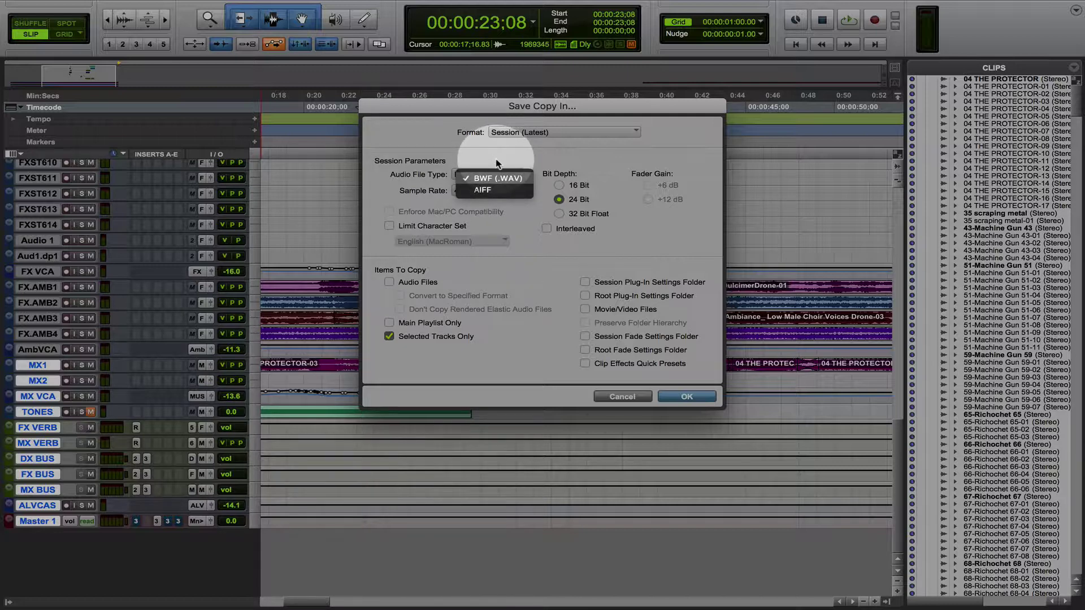
pyautogui.click(498, 163)
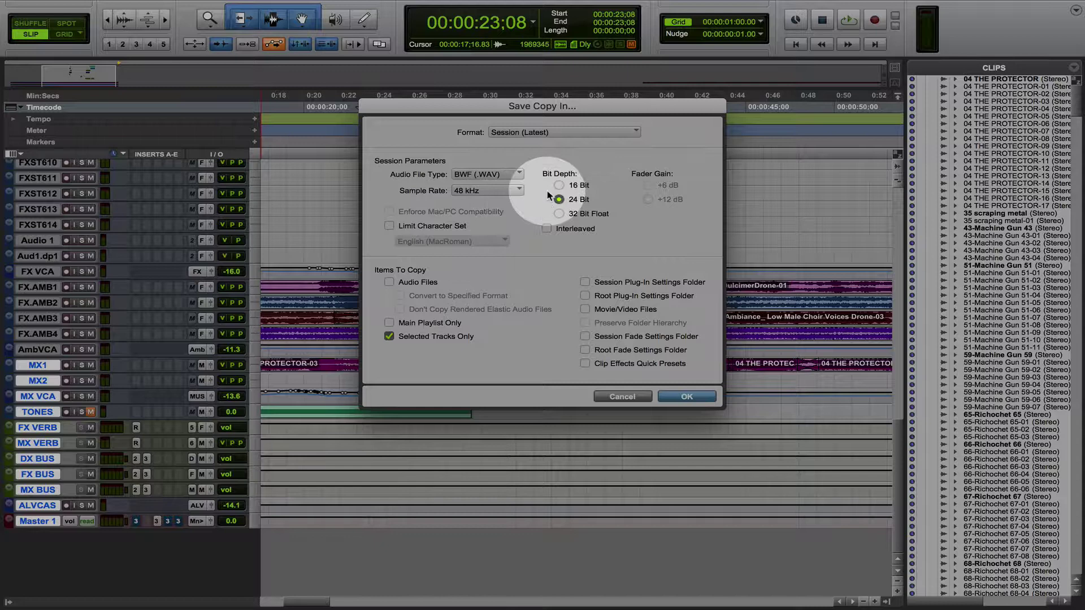
pyautogui.click(492, 191)
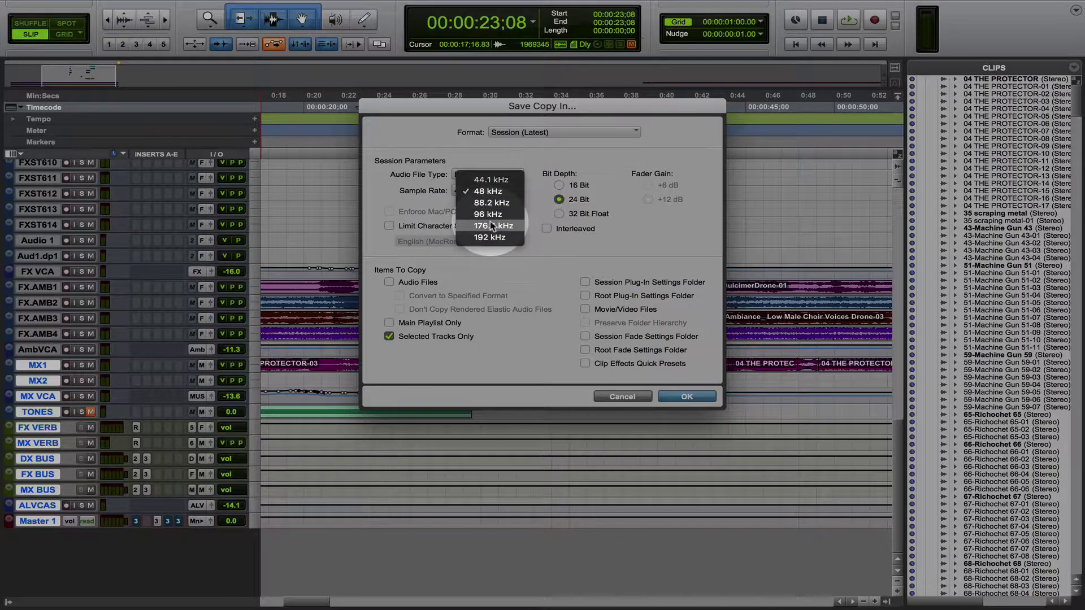
pyautogui.click(502, 191)
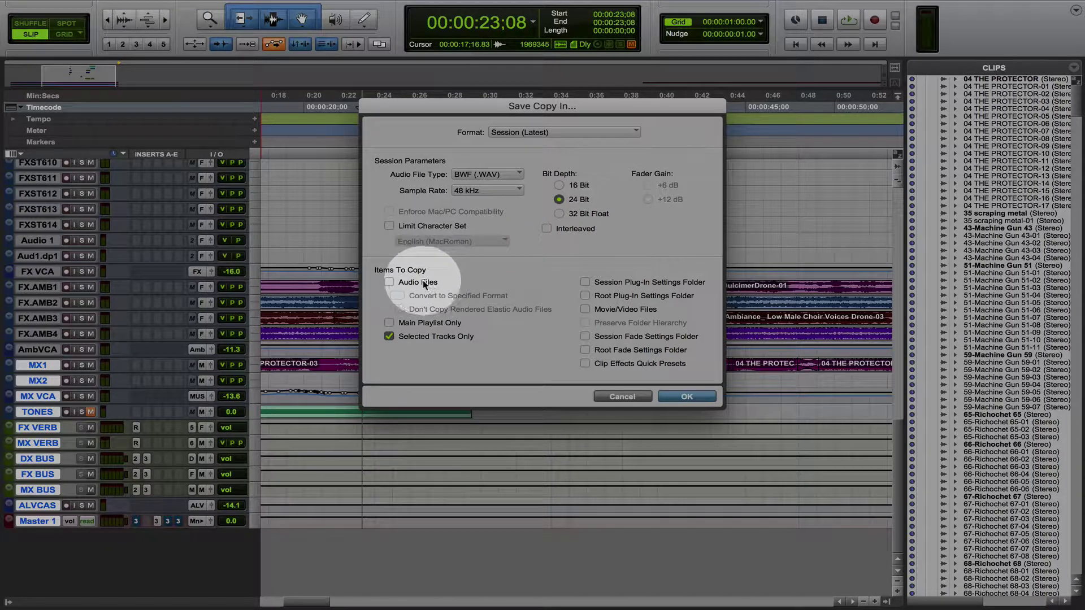
# Step: Include Audio Files, allow rendered Elastic Audio files to be copied, and confirm the copy settings
pyautogui.click(389, 283)
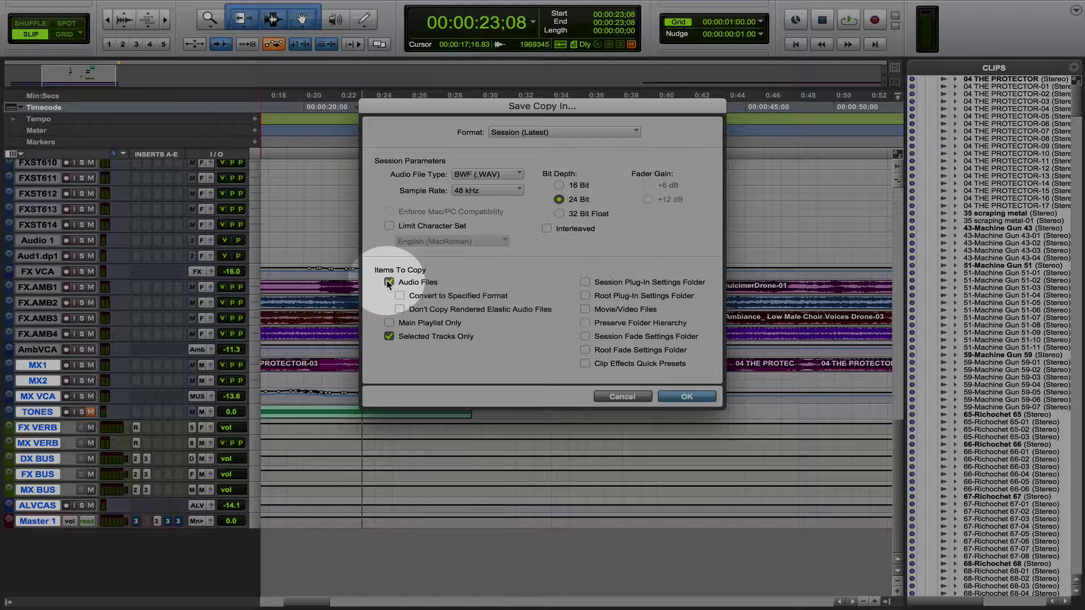
pyautogui.click(431, 312)
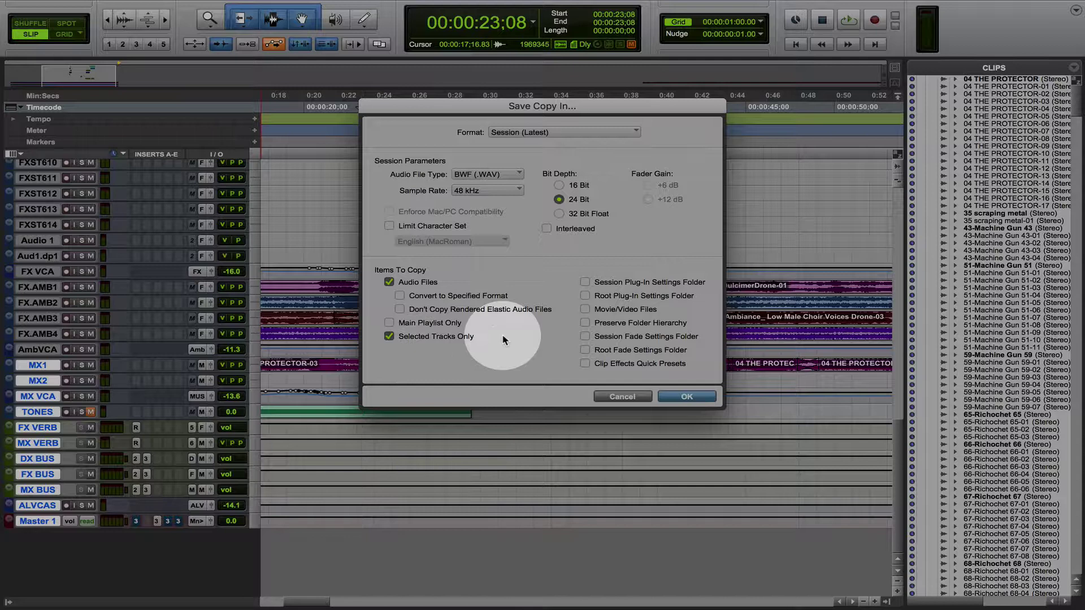
pyautogui.click(681, 396)
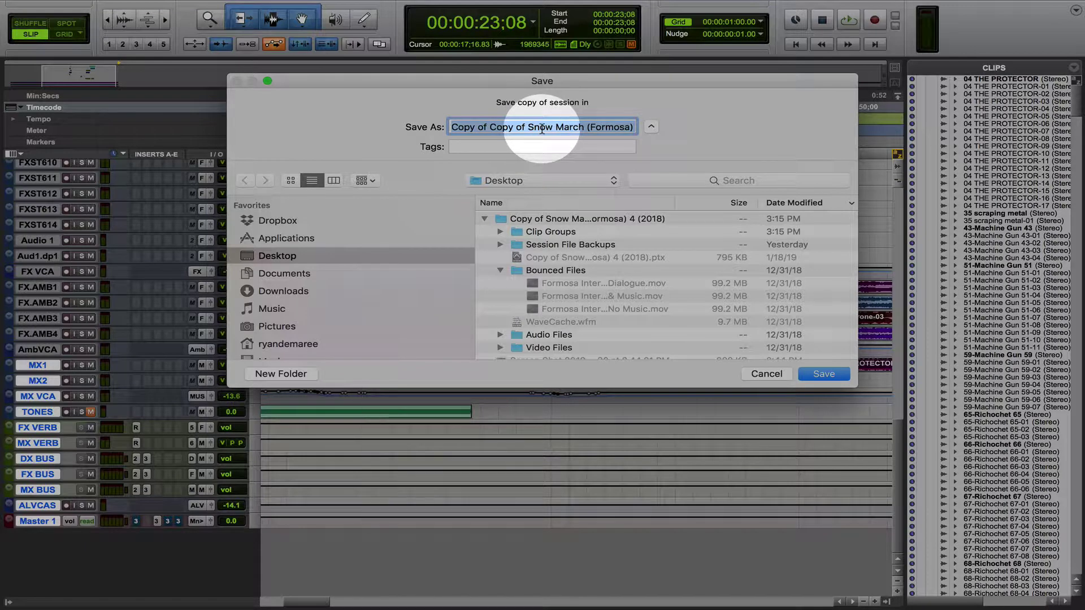
# Step: Replace the proposed 'Copy of Copy of Snow March (Formosa)' name with 'new music session'
pyautogui.doubleClick(503, 126)
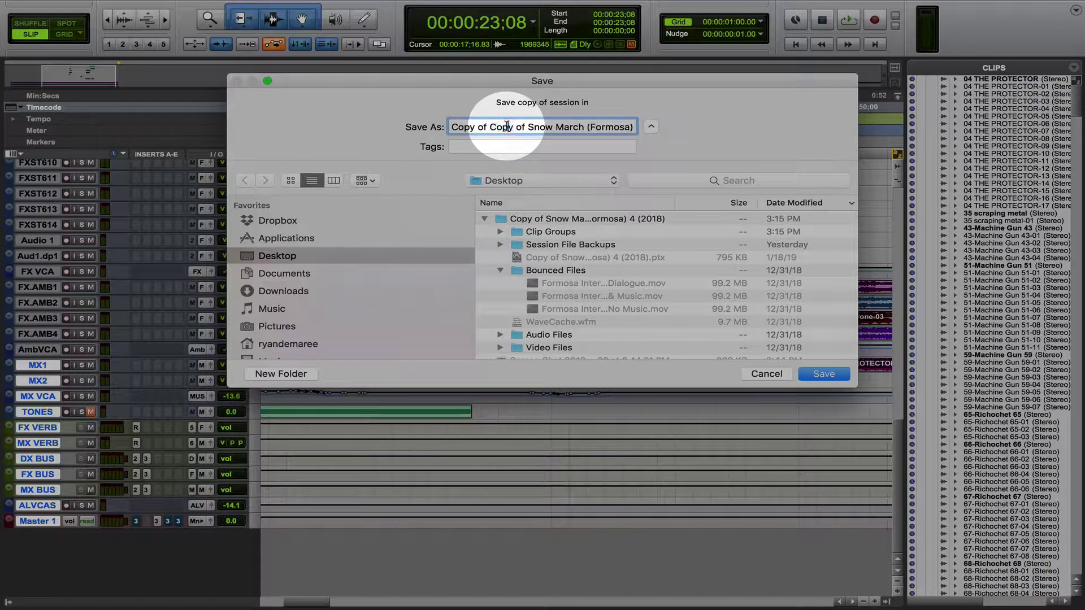
pyautogui.tripleClick(507, 127)
pyautogui.write('new music session')
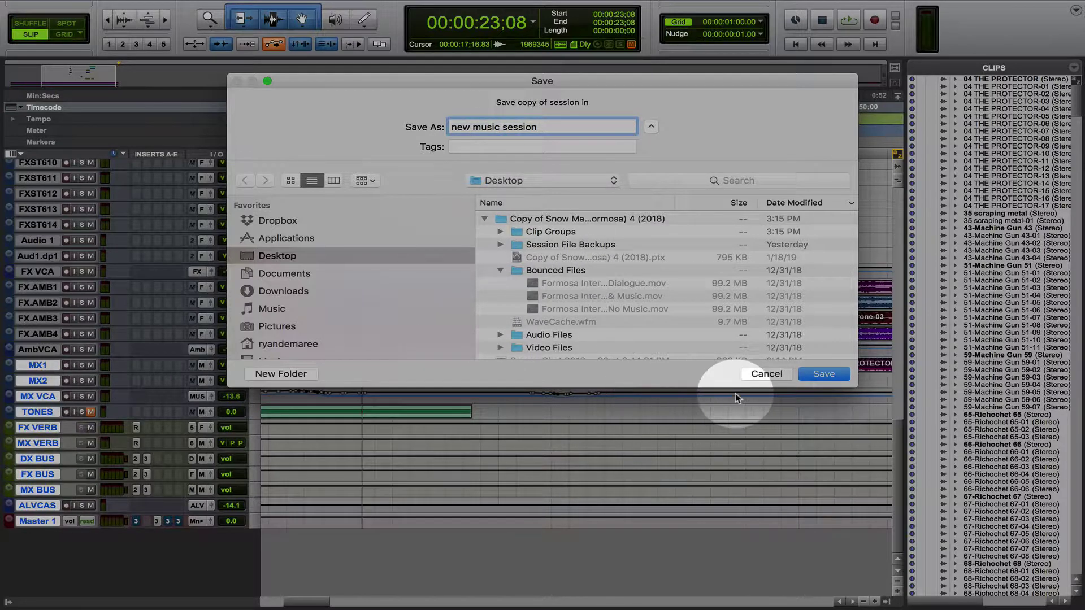
# Step: Cancel the Save dialog without saving the 'new music session' copy
pyautogui.click(765, 376)
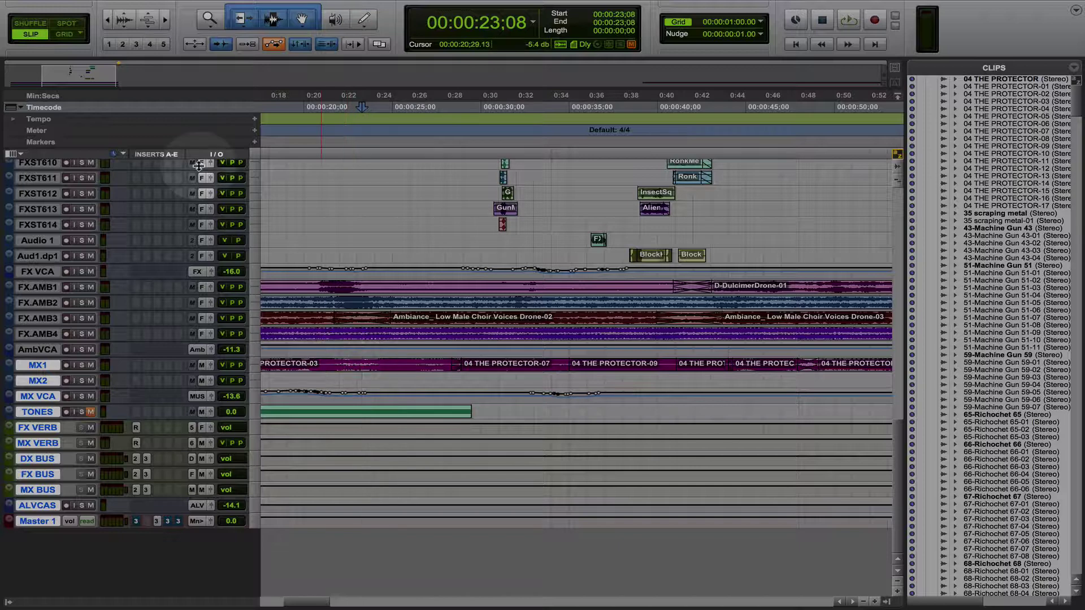
# Step: Open the OMF/AAF export for the selected tracks and keep AAF as the export format
pyautogui.click(110, 7)
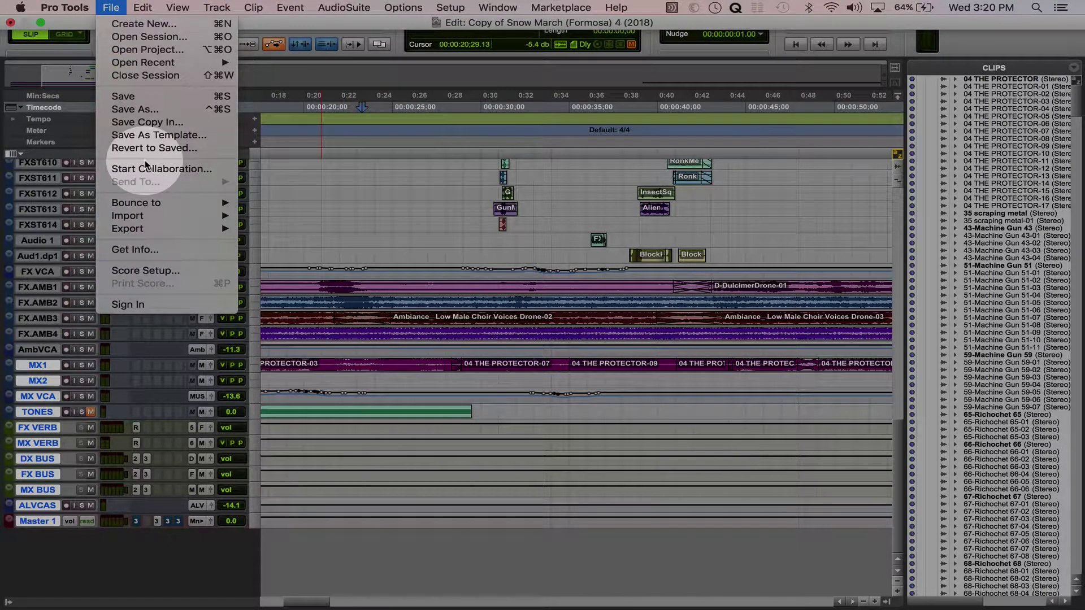
pyautogui.moveTo(223, 229)
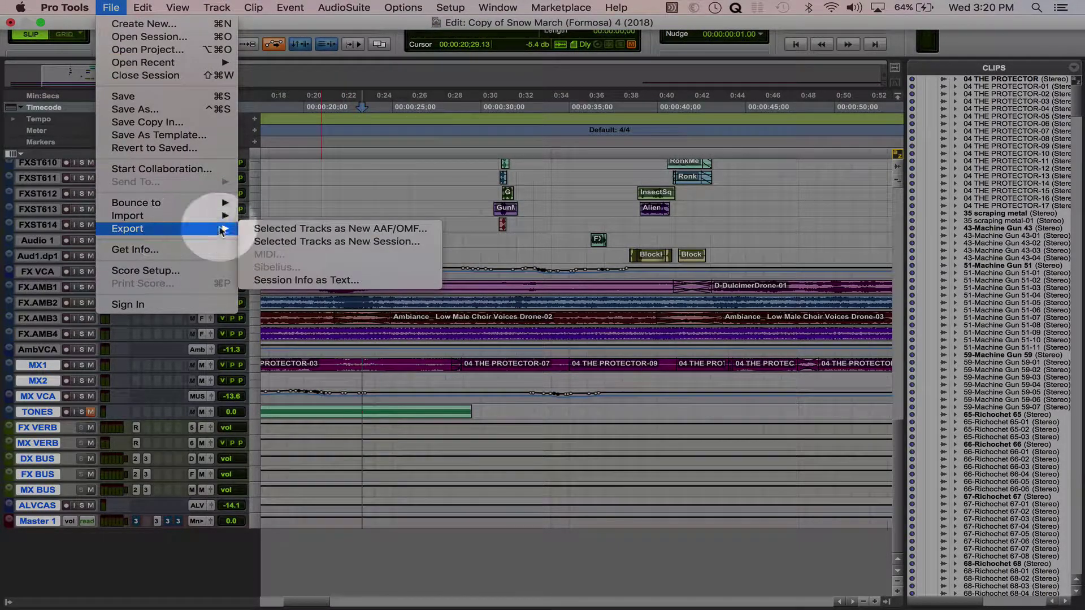
pyautogui.click(295, 234)
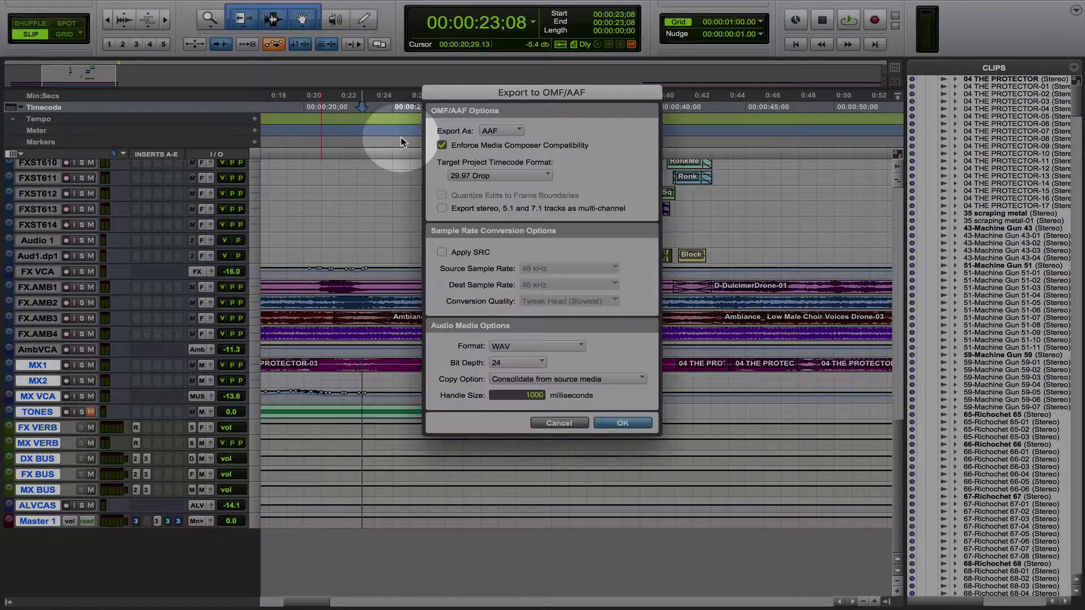
pyautogui.click(508, 132)
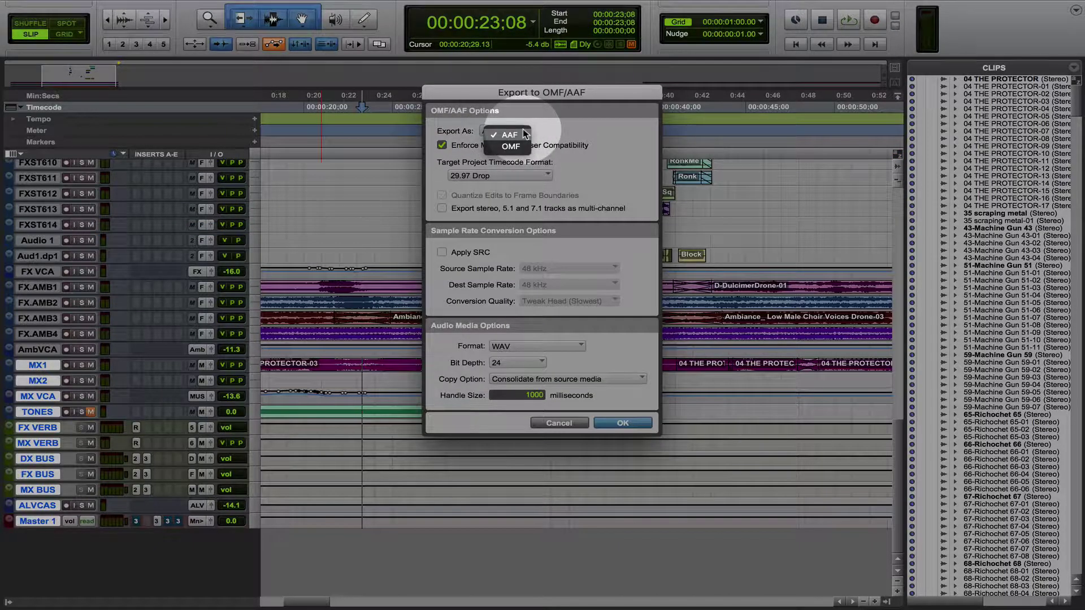
pyautogui.click(523, 130)
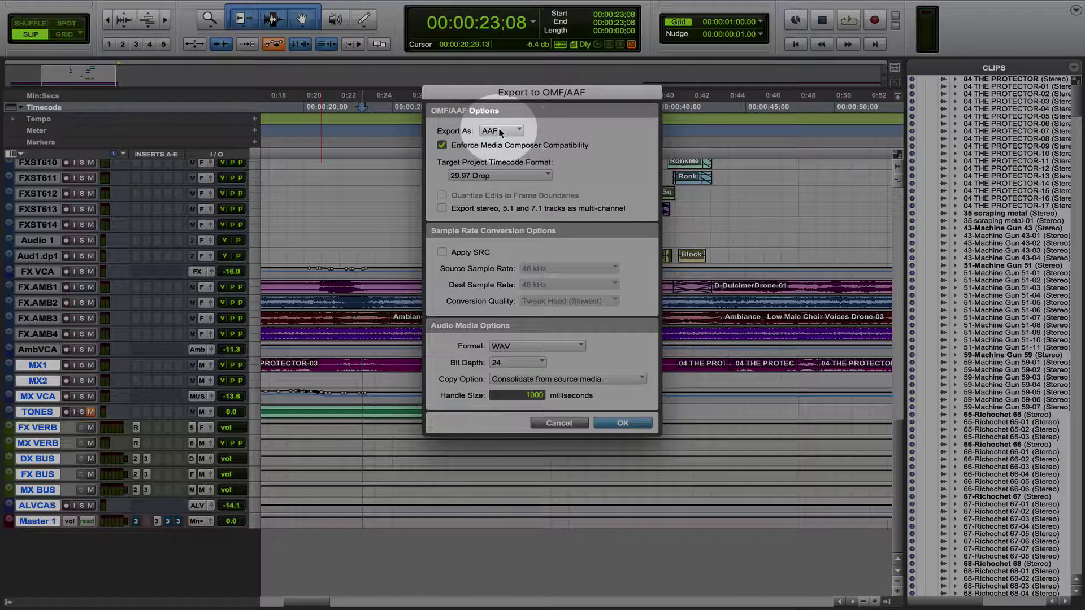
pyautogui.click(500, 132)
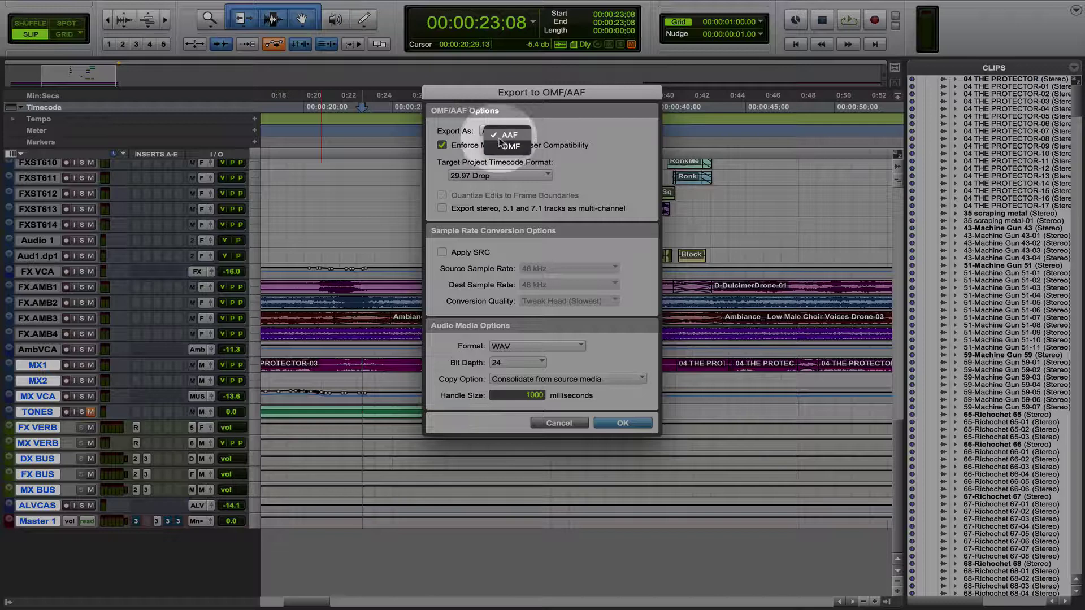
pyautogui.click(507, 143)
pyautogui.click(498, 131)
pyautogui.click(507, 120)
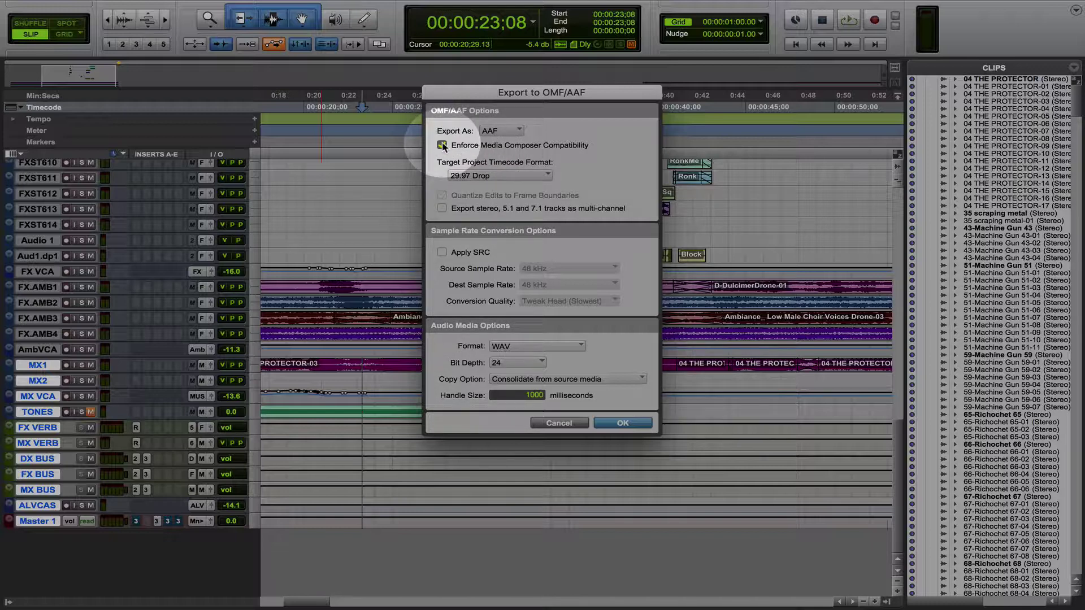
# Step: Turn off Enforce Media Composer Compatibility and keep 29.97 Drop as the project timecode format
pyautogui.click(442, 145)
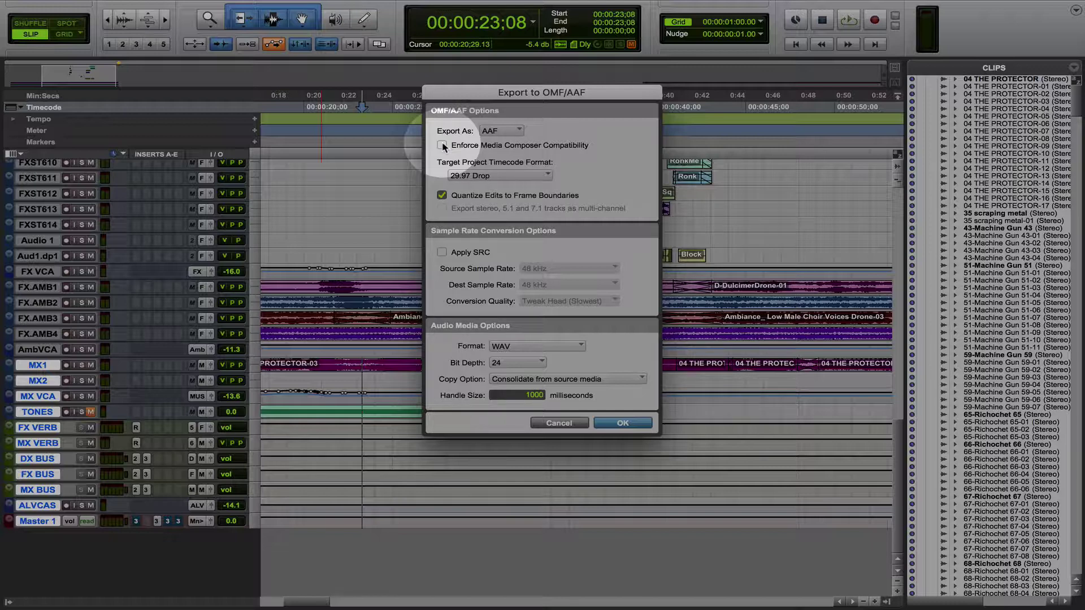
pyautogui.click(517, 176)
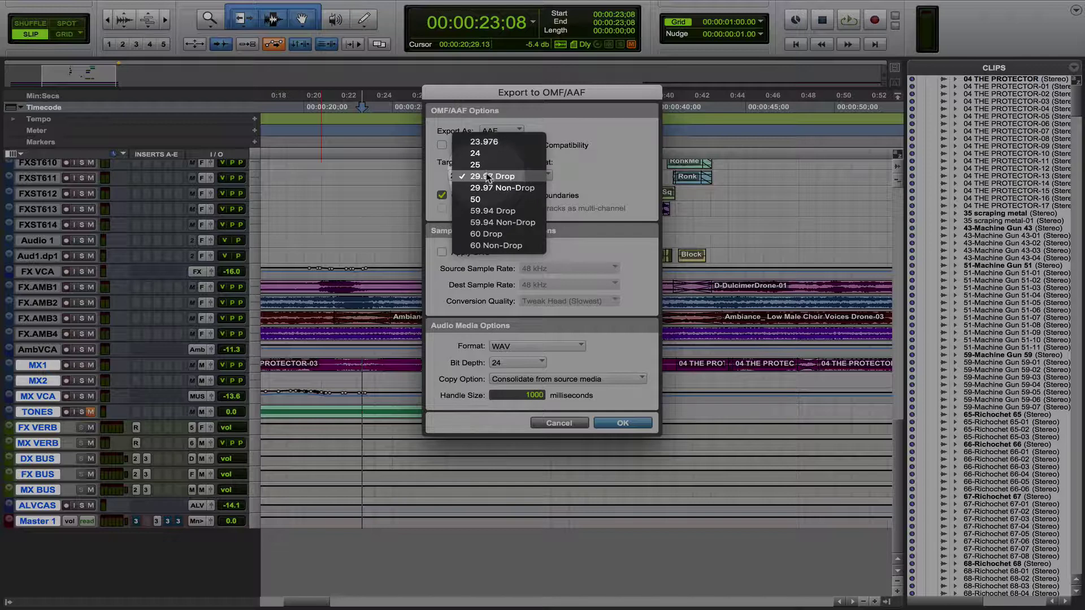
pyautogui.click(575, 178)
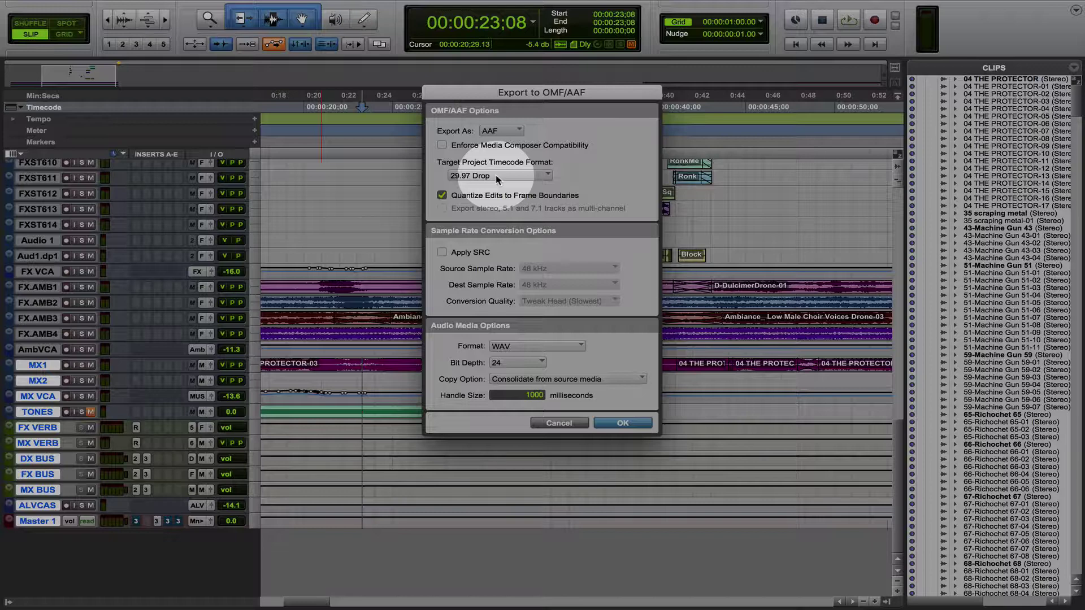
pyautogui.click(500, 178)
pyautogui.click(561, 183)
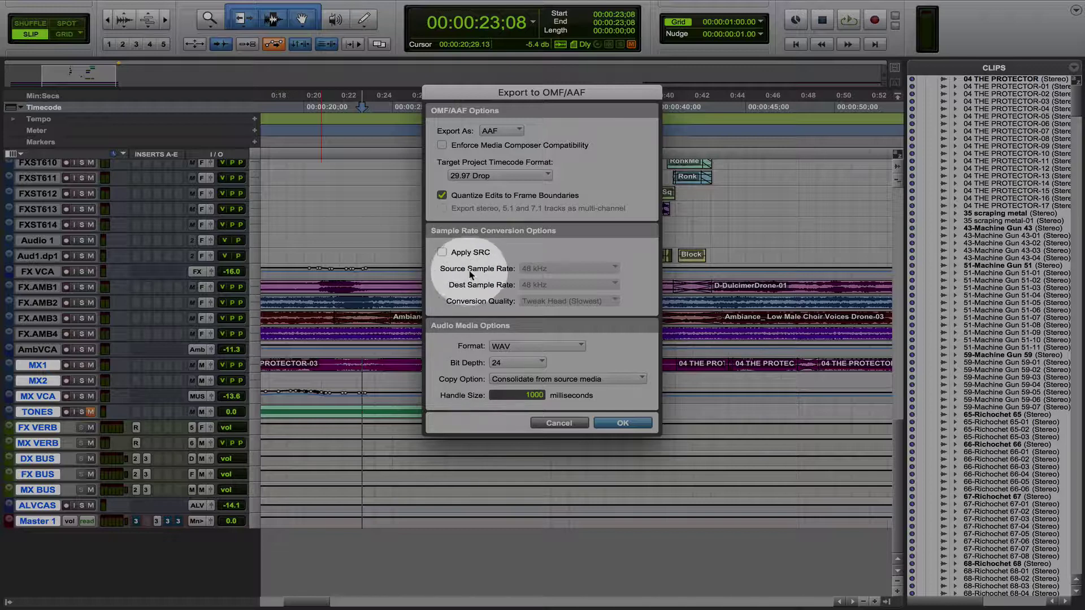
pyautogui.click(518, 348)
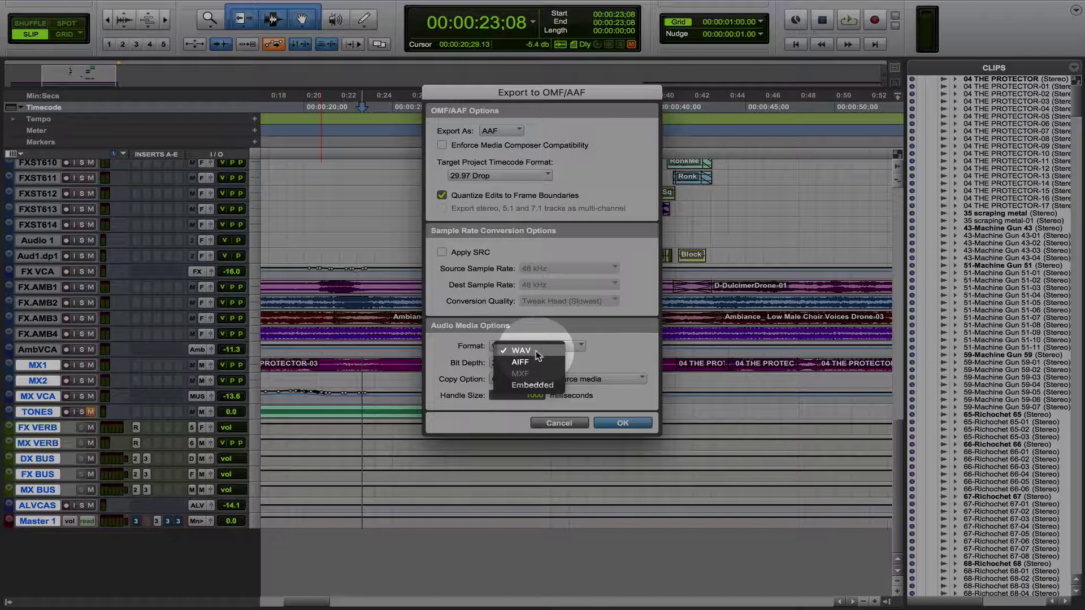
pyautogui.click(508, 346)
pyautogui.click(512, 346)
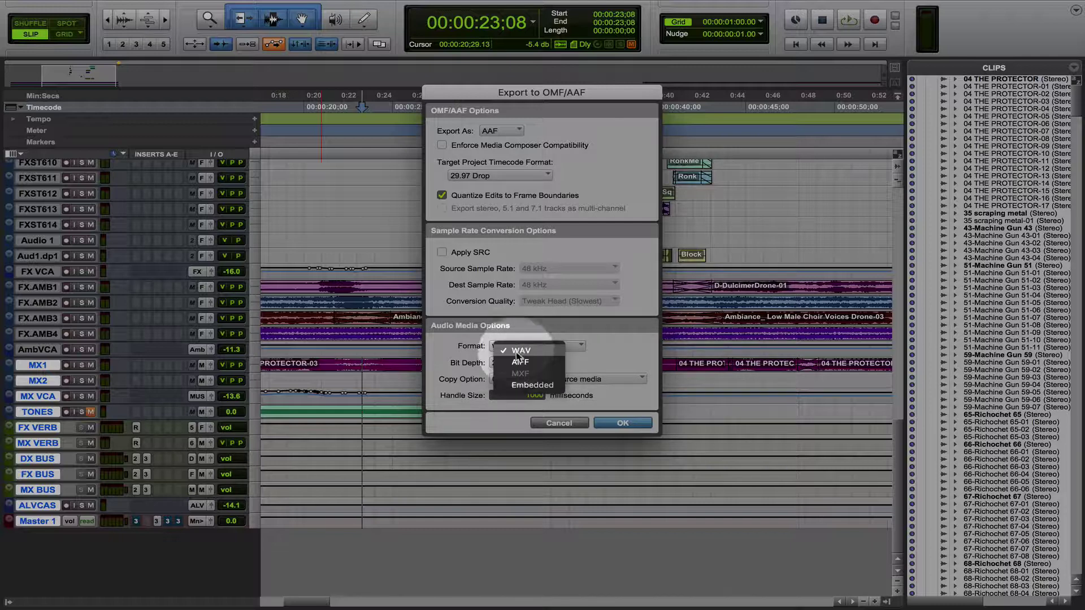
pyautogui.click(521, 385)
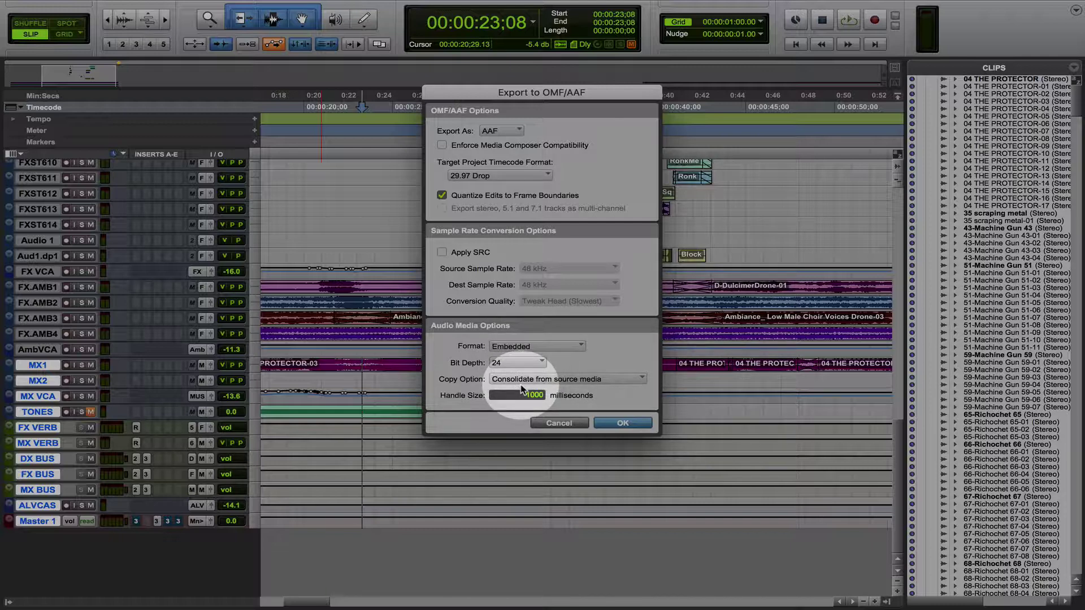
pyautogui.click(525, 346)
pyautogui.click(514, 311)
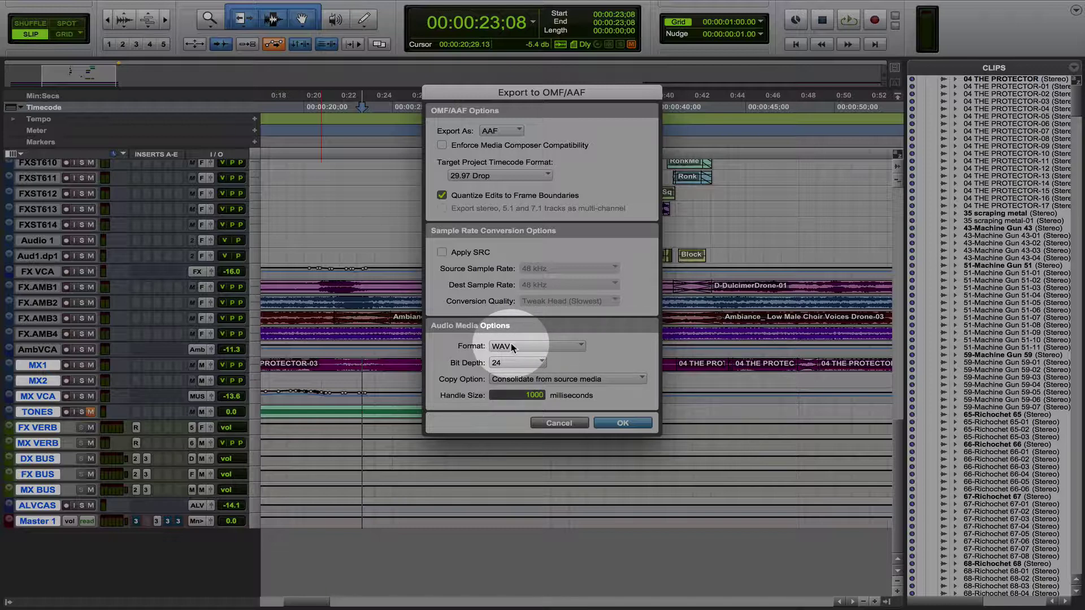
pyautogui.click(513, 348)
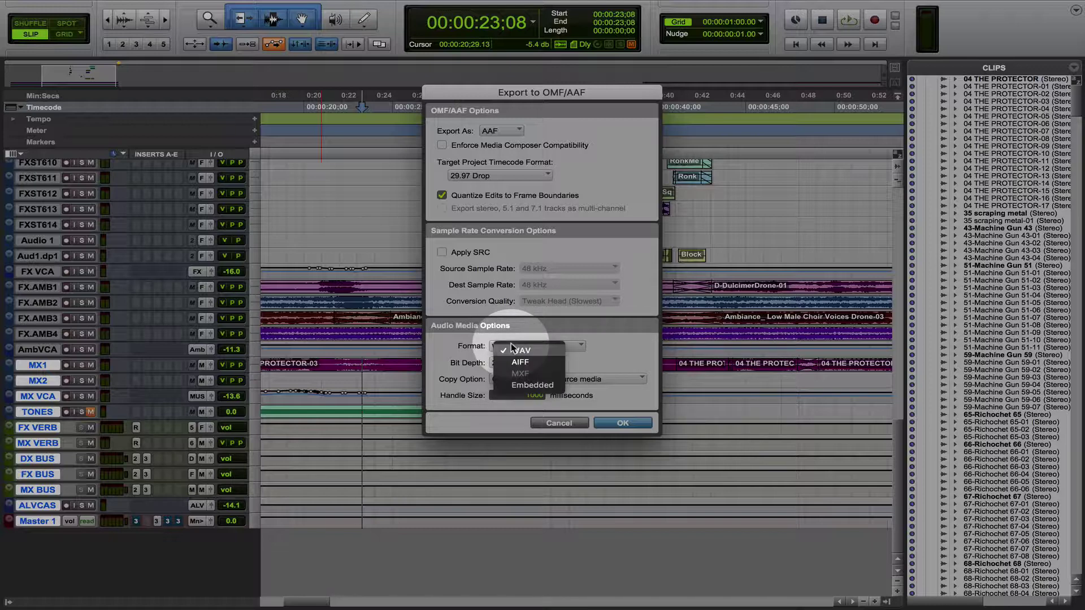
pyautogui.click(526, 387)
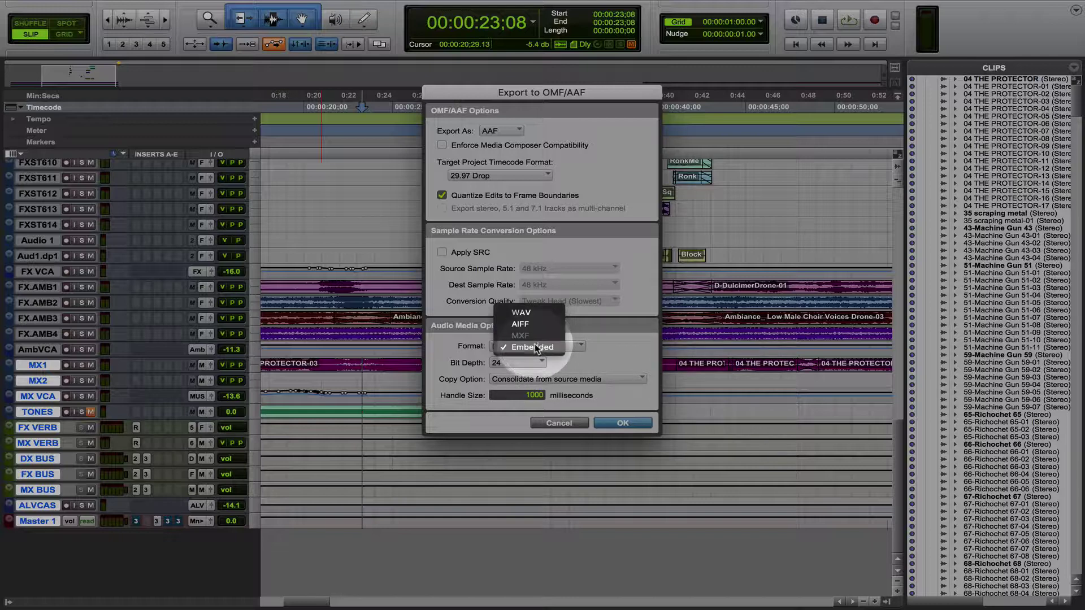
pyautogui.click(521, 315)
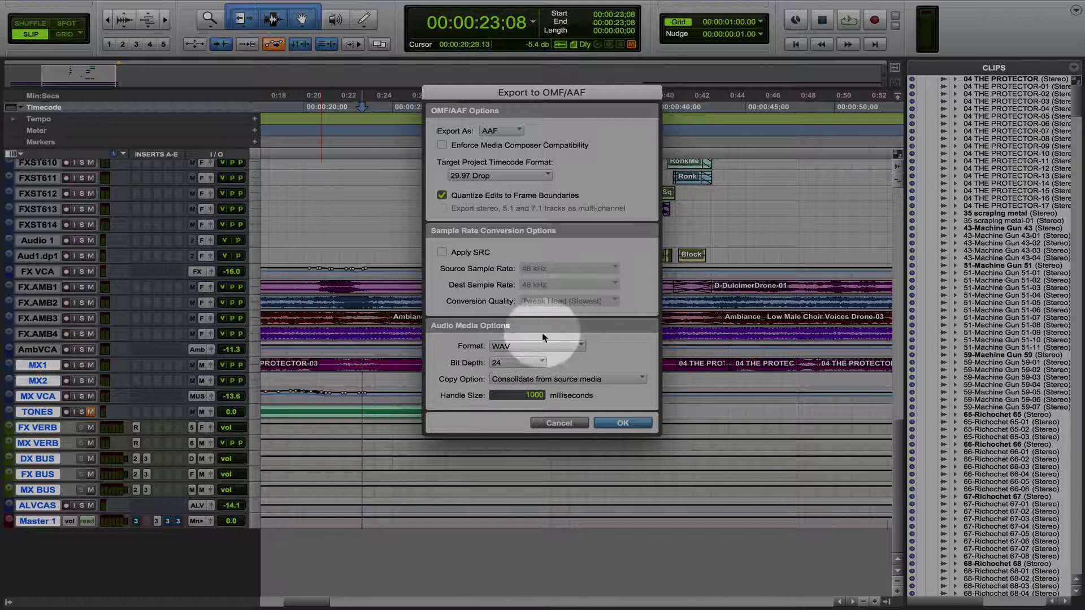
# Step: Keep 24-bit depth and Consolidate from source media as the copy option
pyautogui.click(516, 365)
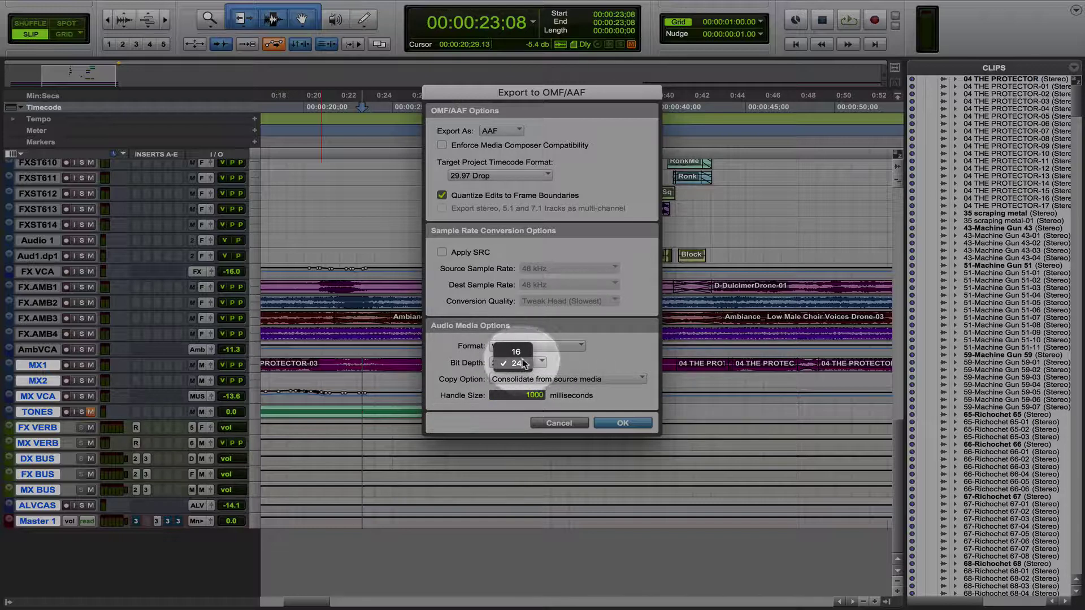
pyautogui.click(562, 365)
pyautogui.click(557, 380)
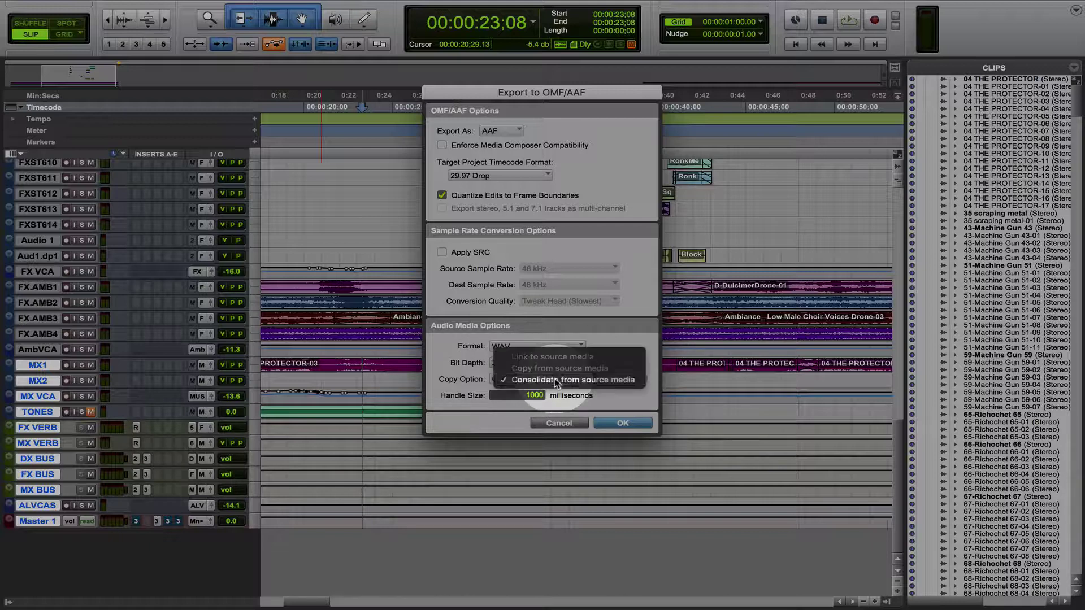
pyautogui.click(463, 371)
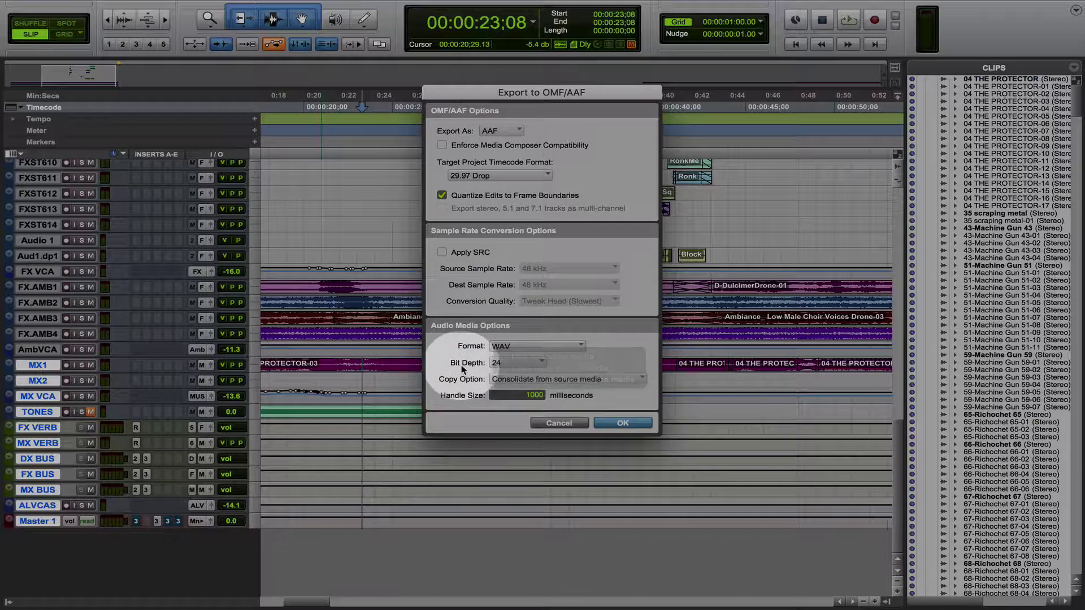
# Step: Set the audio media format back to WAV after trying Embedded, and select 1000 ms handles
pyautogui.click(538, 346)
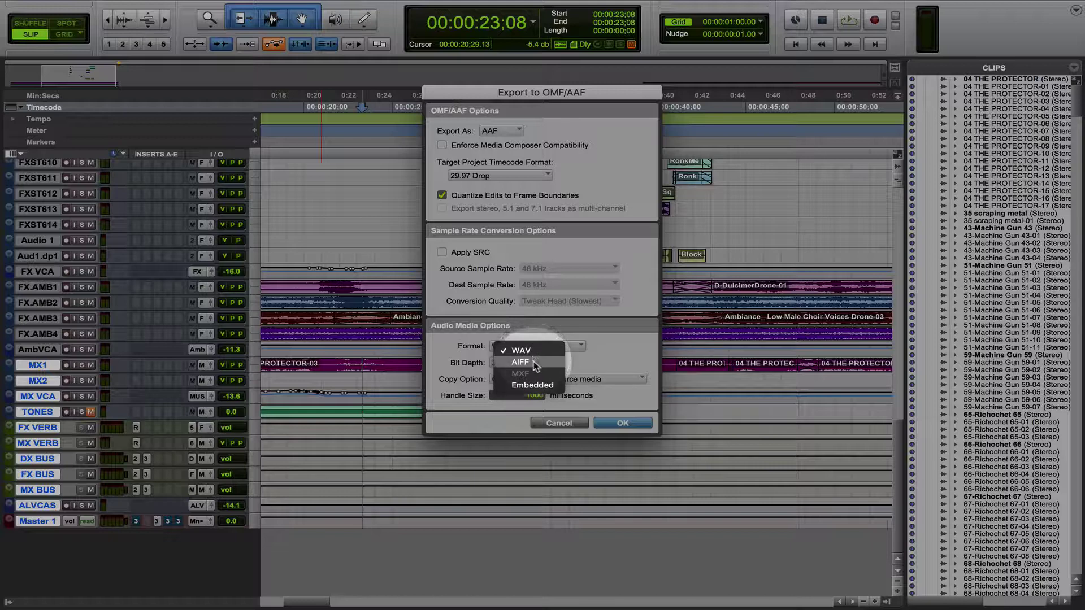
pyautogui.click(533, 384)
pyautogui.click(545, 380)
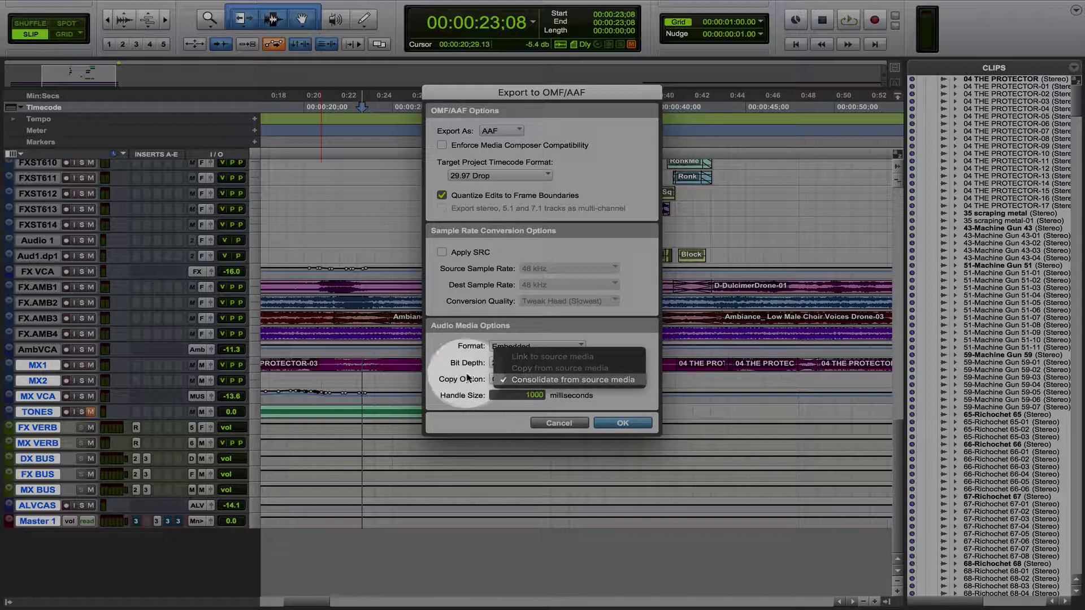
pyautogui.click(468, 378)
pyautogui.click(517, 347)
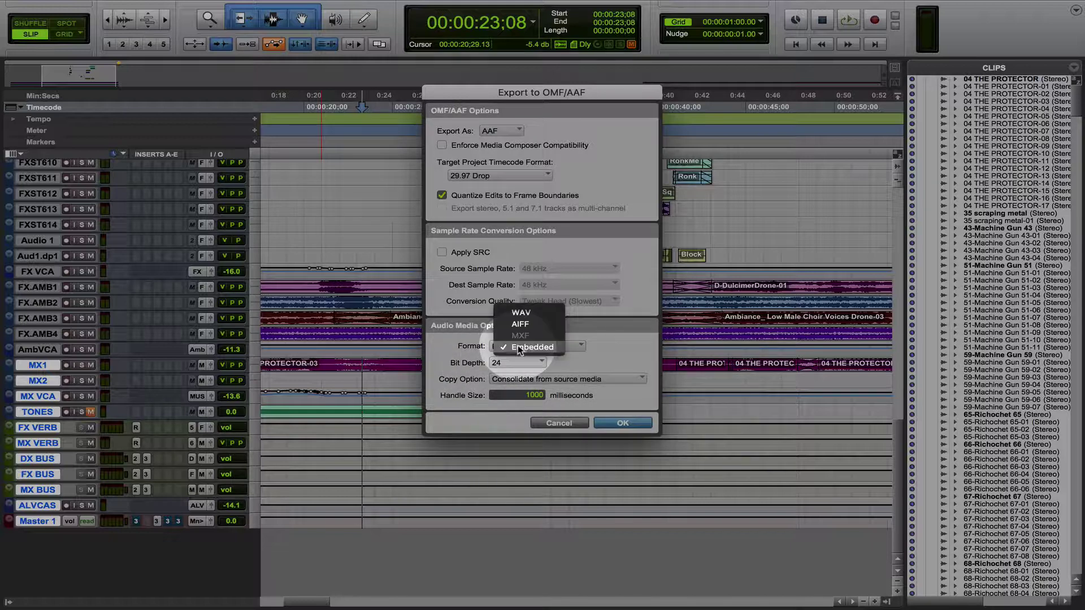
pyautogui.click(519, 313)
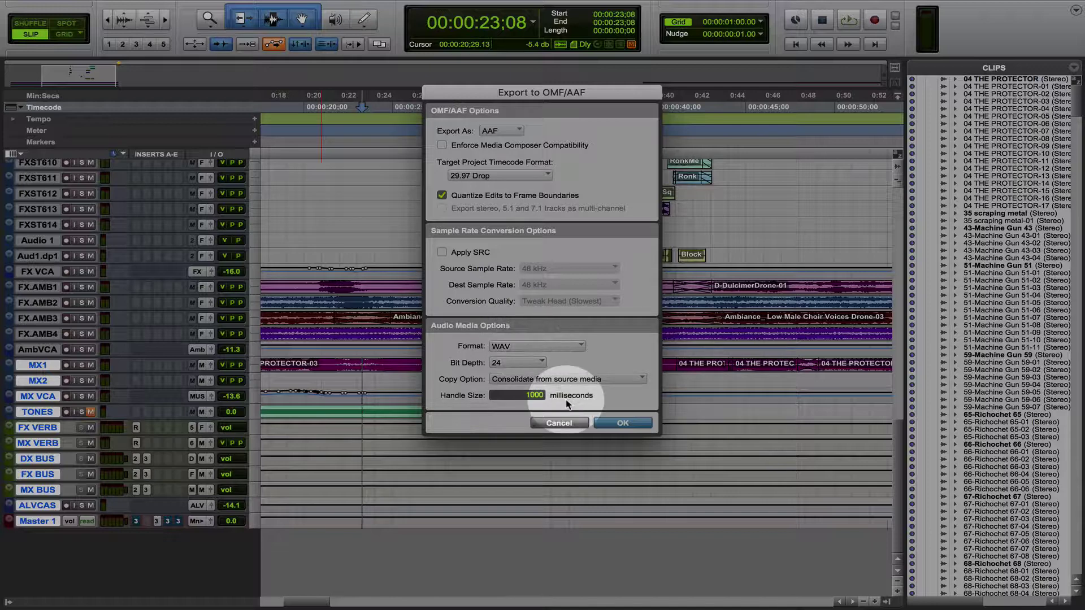
pyautogui.click(518, 395)
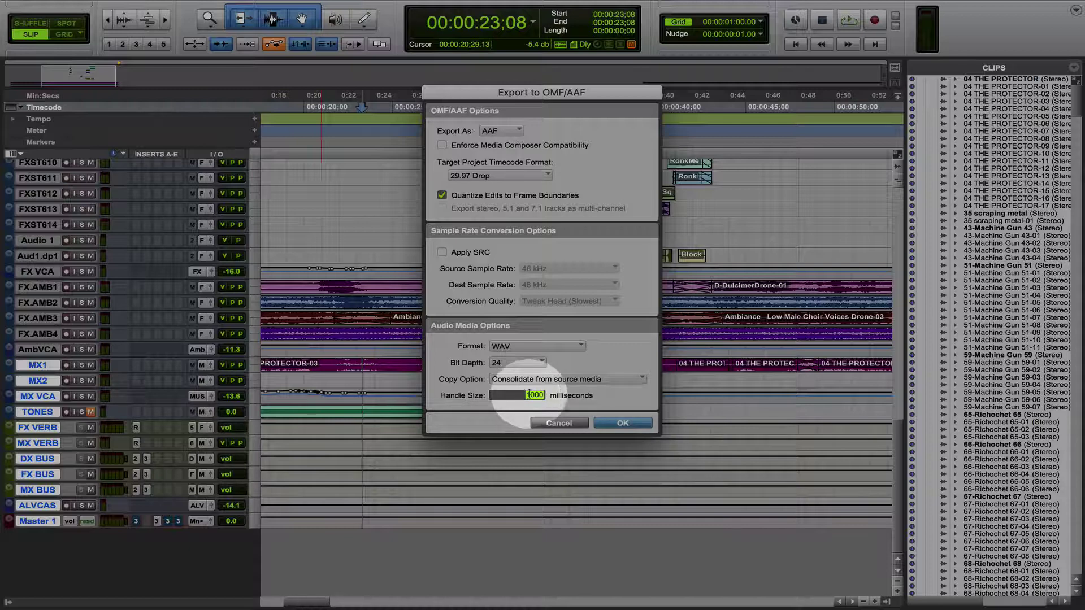
# Step: Confirm the AAF settings, enter 'new' as Sequence Name, then cancel Publishing Options and the export
pyautogui.click(622, 424)
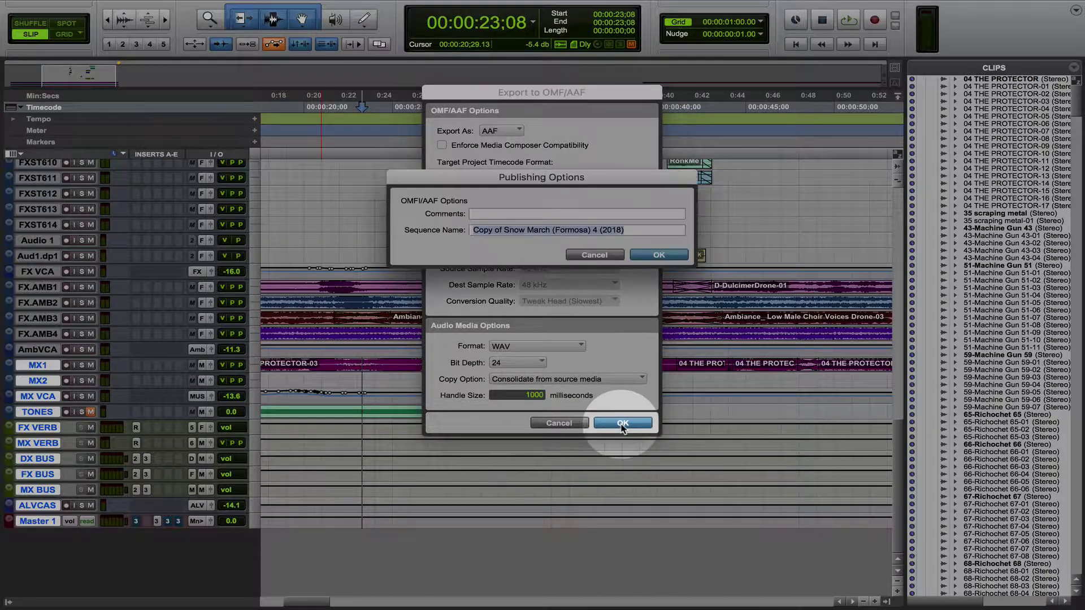
pyautogui.write('new aaf')
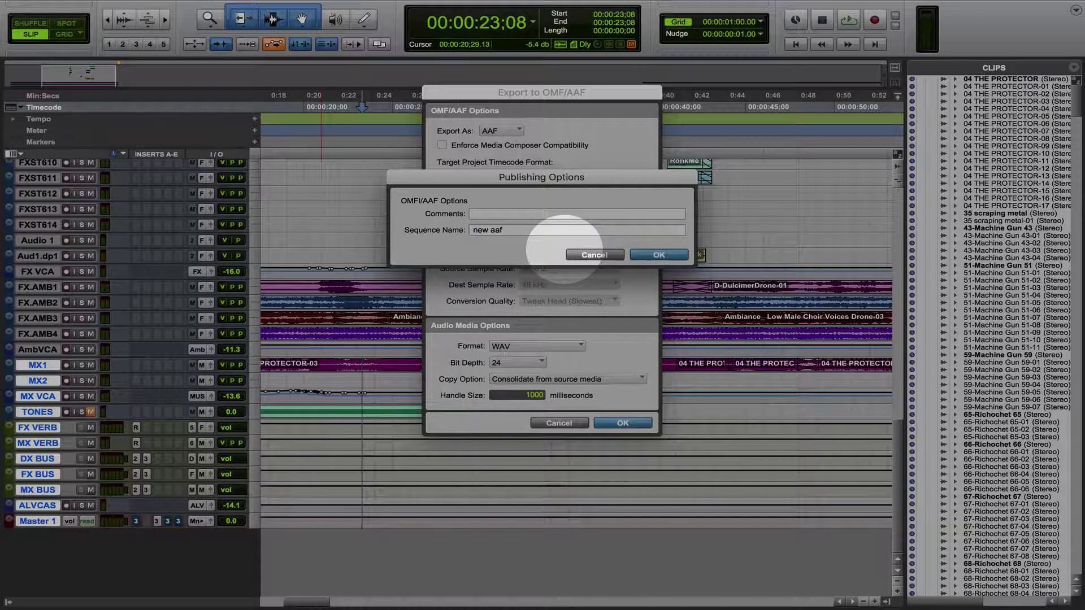
pyautogui.click(601, 256)
pyautogui.click(560, 424)
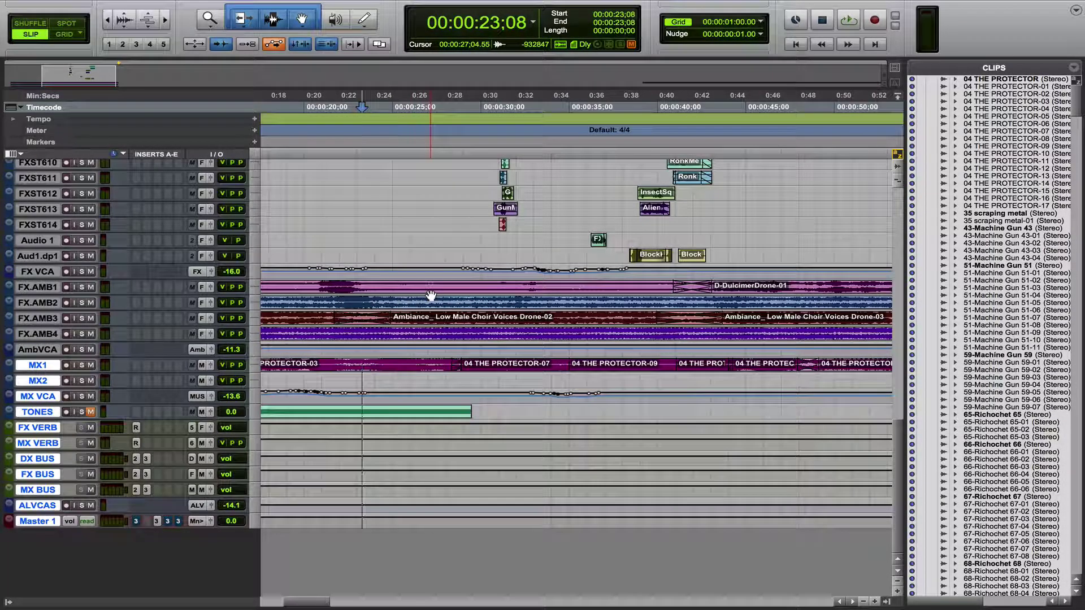
# Step: Click into the Aud1.dp1 track so the counter reads 00:00:26;21
pyautogui.click(423, 254)
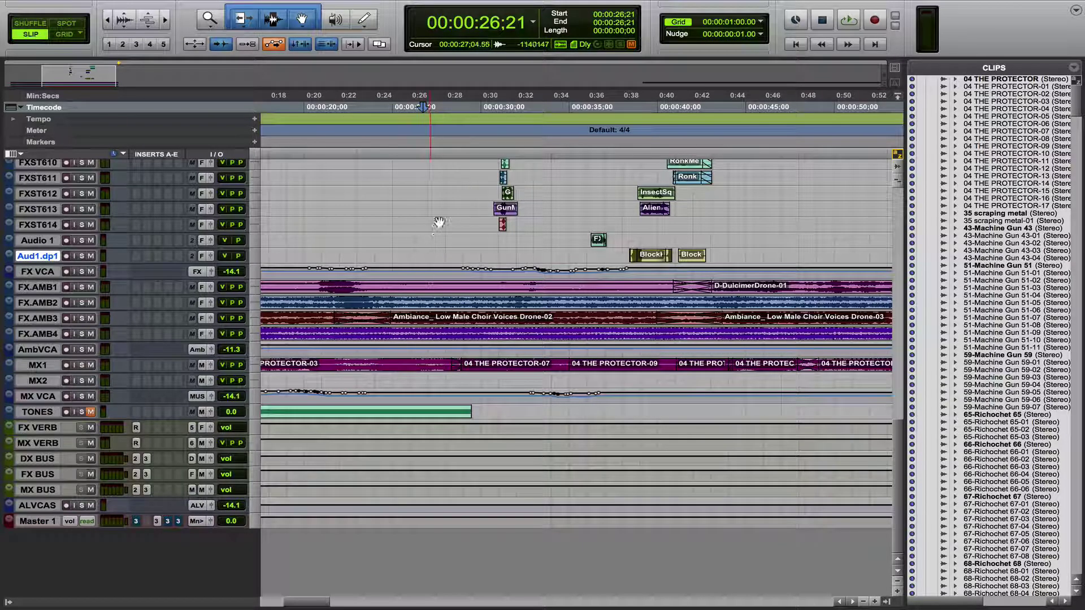